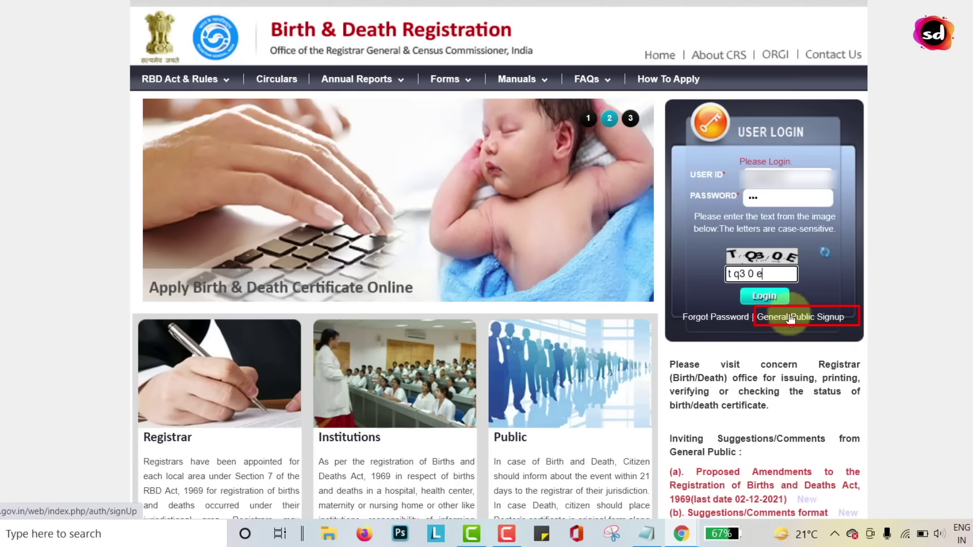
Open the General Public sign-up form from the portal's login box
click(785, 320)
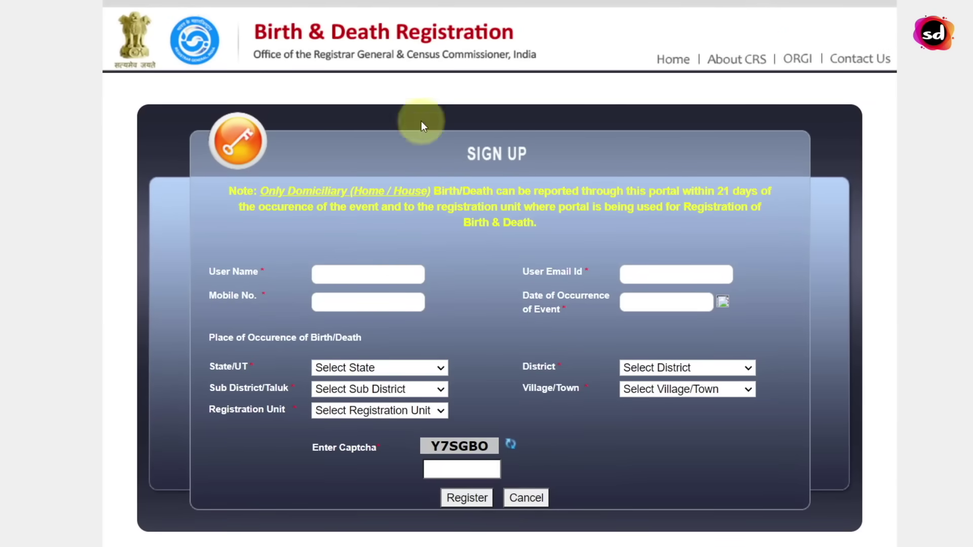
Enter the sign-up user name, e-mail and mobile number, and pick 22-11-2021 as the date of occurrence
click(350, 273)
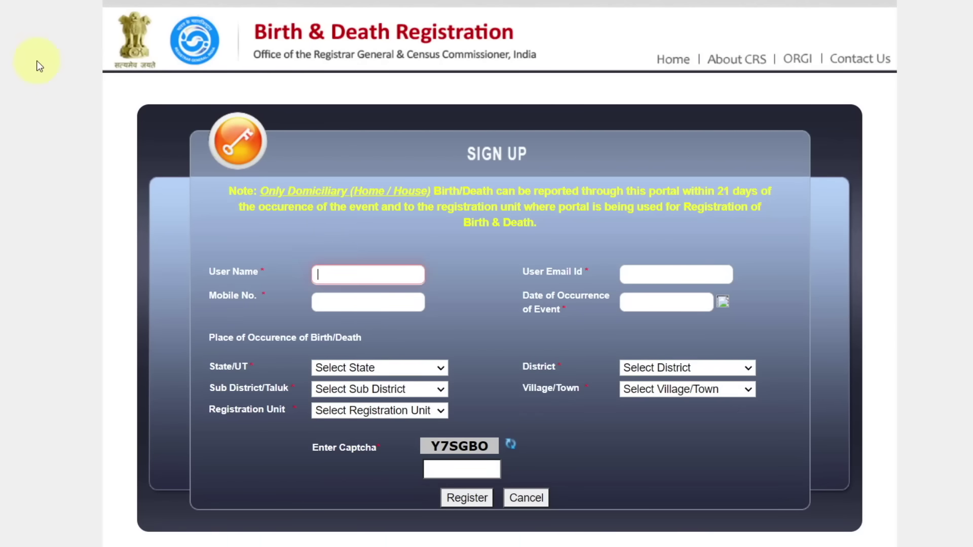
key(Caps_Lock)
text(DEMO@1234)
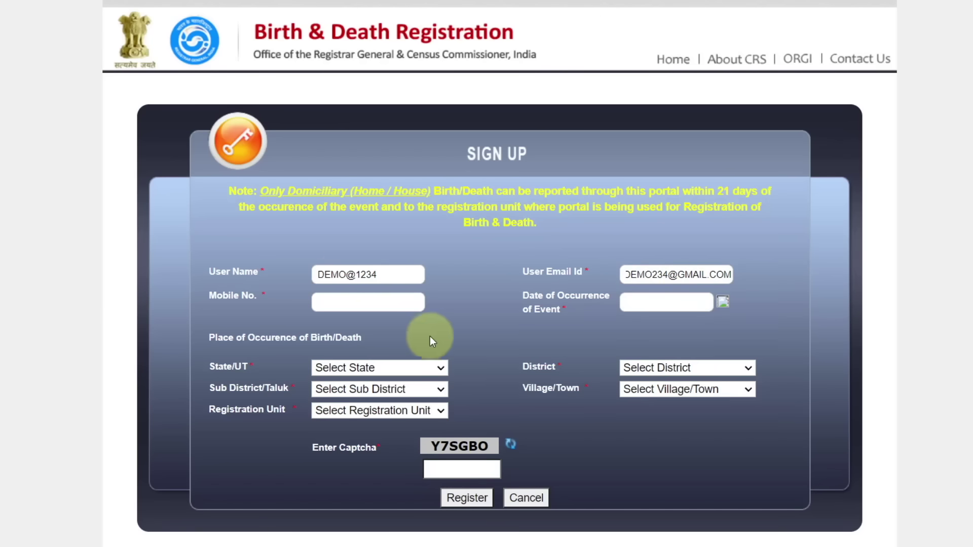
click(236, 308)
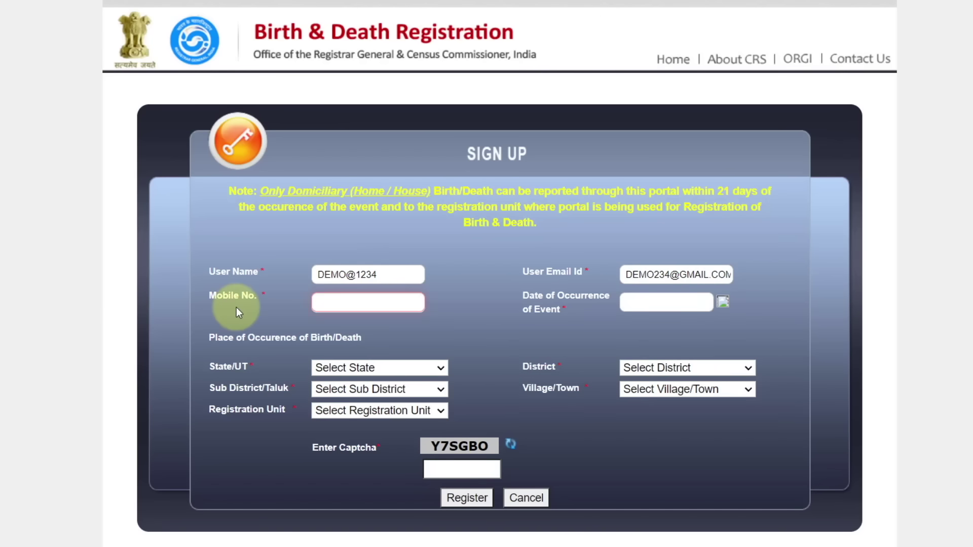
text(2222222222)
click(585, 310)
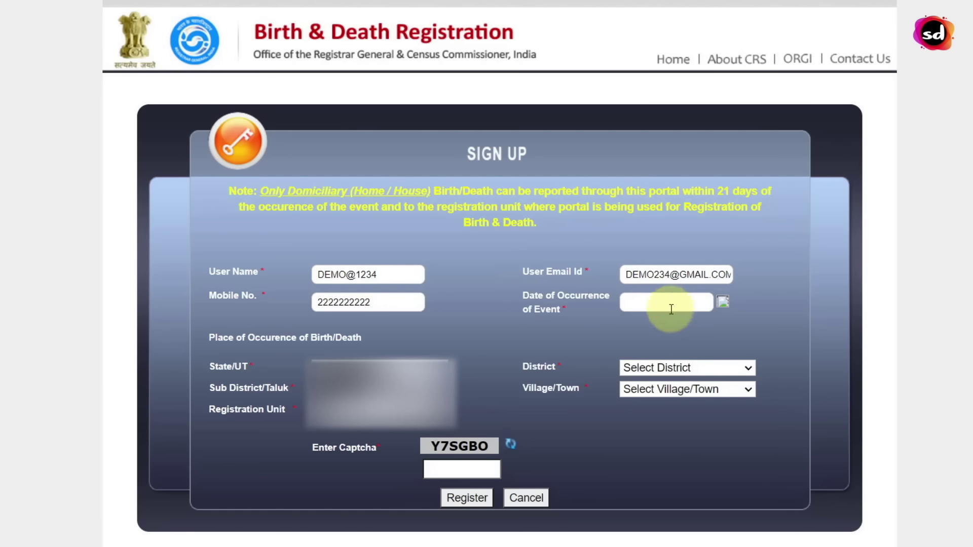
click(721, 302)
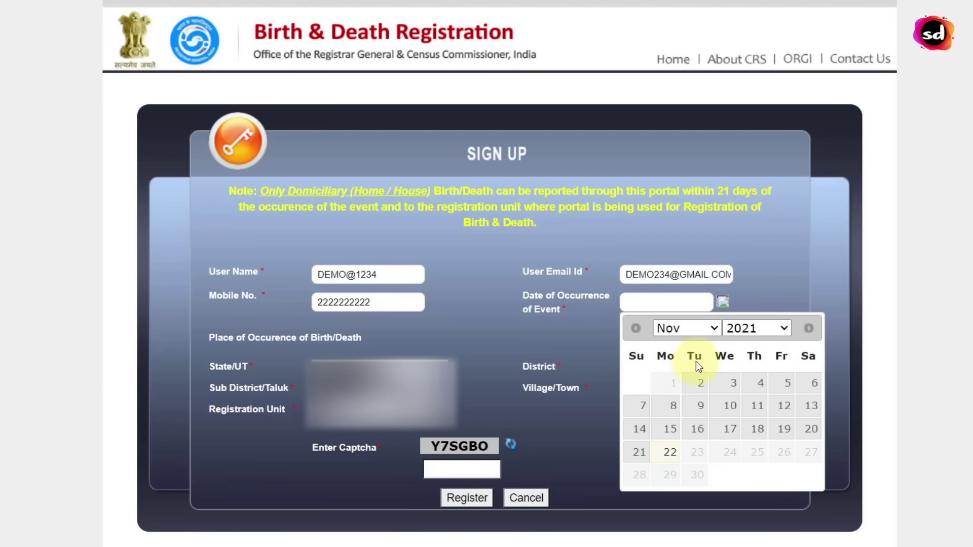
click(667, 453)
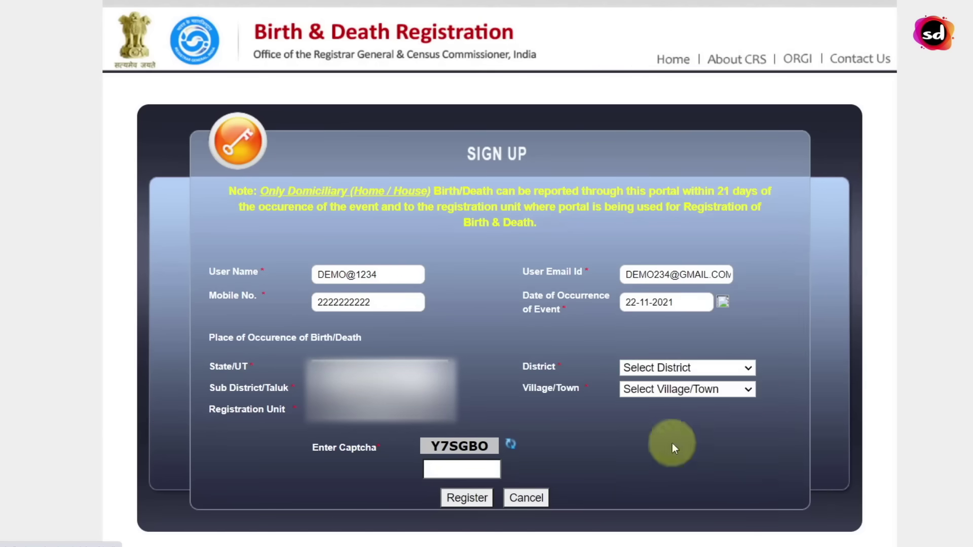
Set the event location to Lucknow district, Bakshi Ka Talab, with the Nagar Panchayat registration unit
click(339, 361)
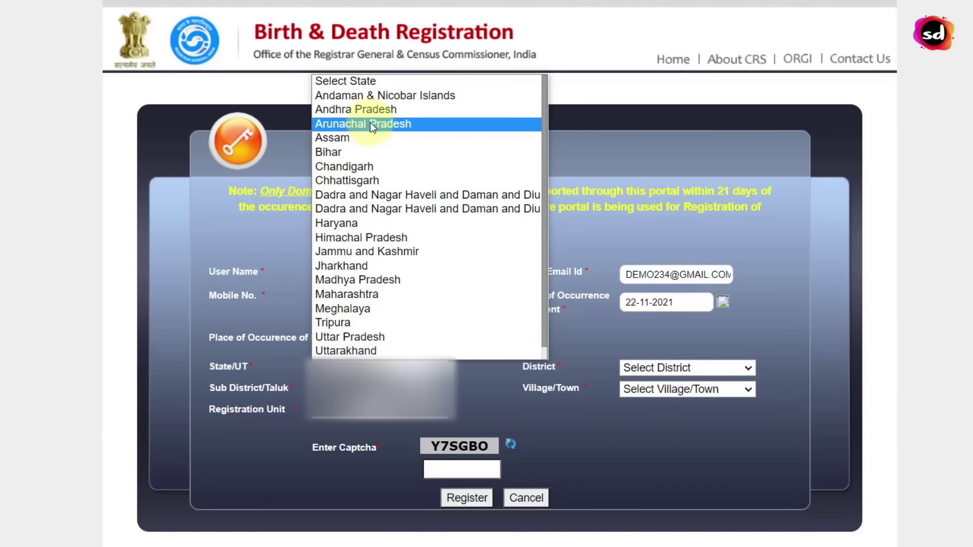
click(357, 221)
click(649, 367)
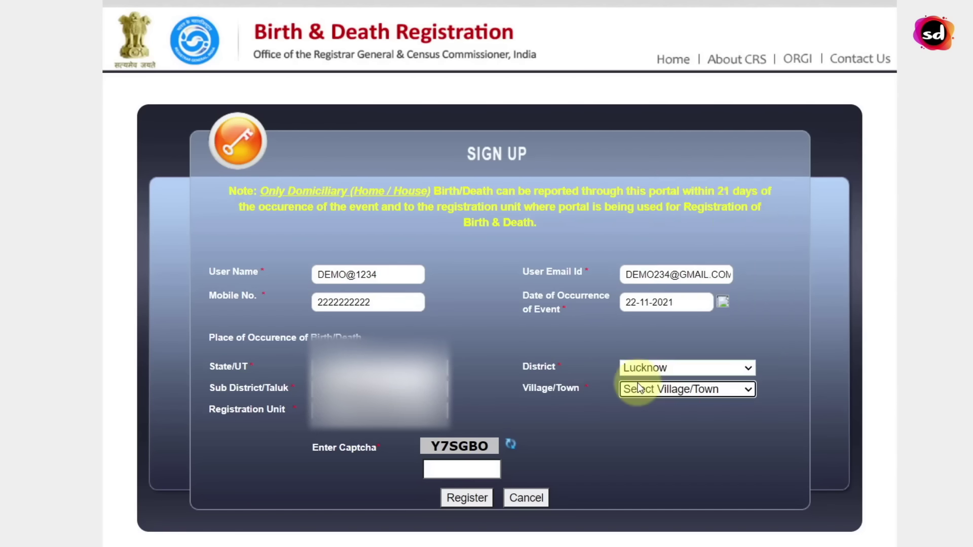
click(638, 385)
scroll(638, 373, down, 1)
click(638, 373)
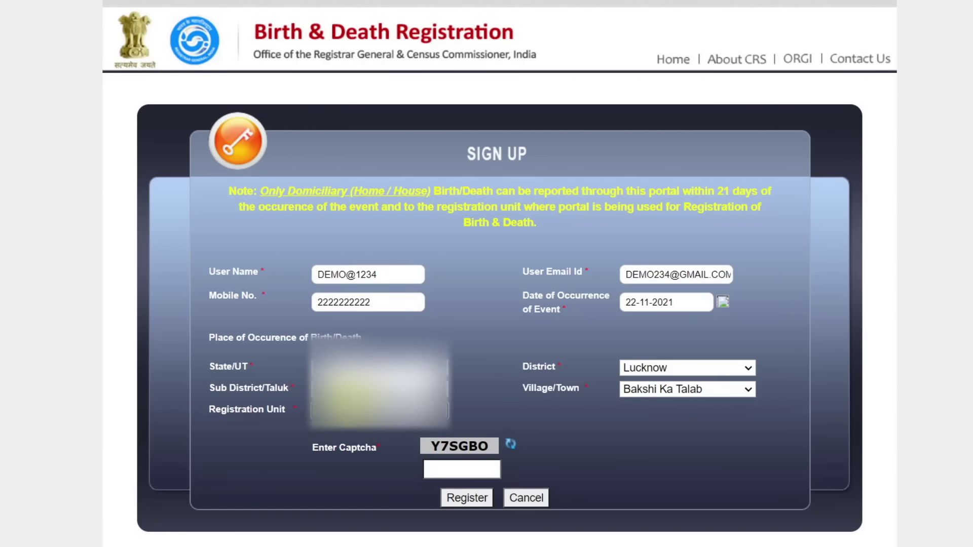
click(355, 409)
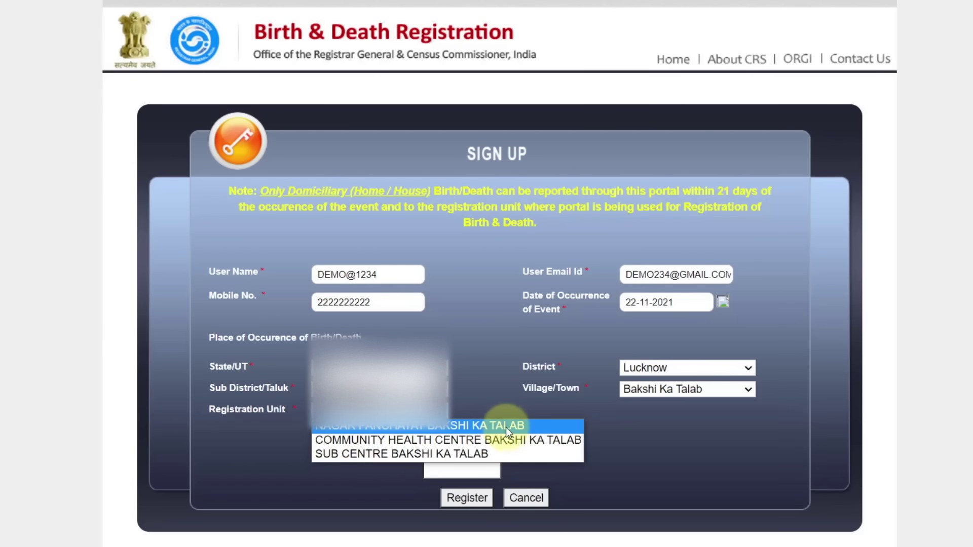
click(542, 428)
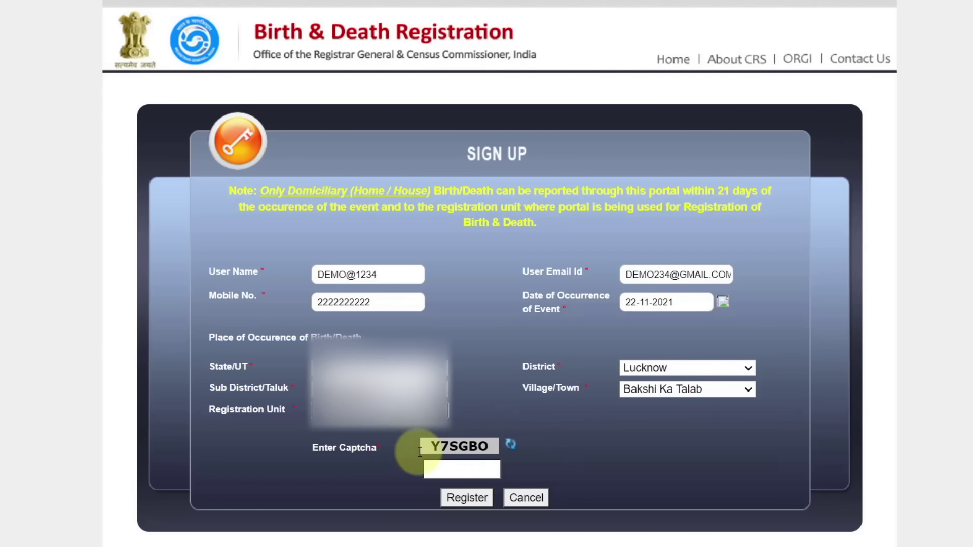
click(464, 463)
Enter the captcha, register the account, and return to the login page
text(Y7SGBO)
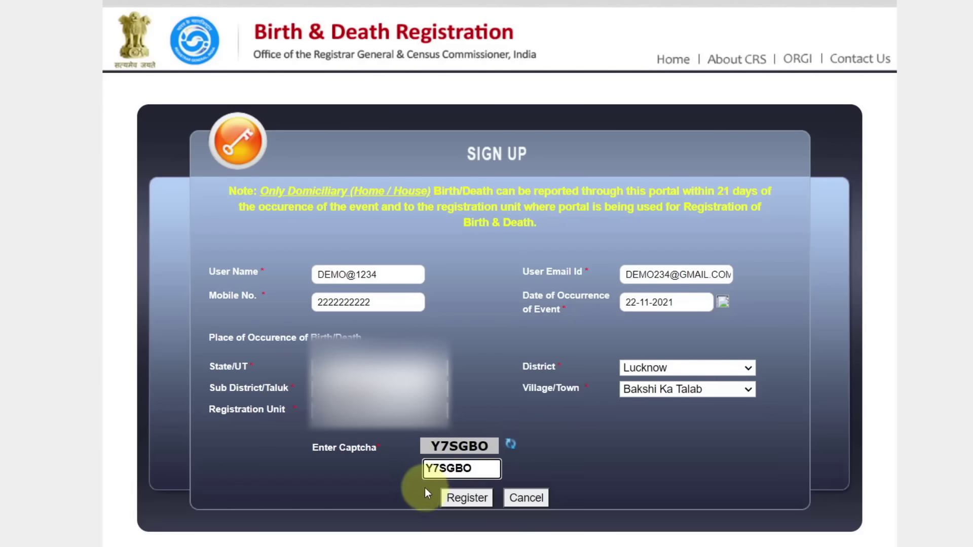
click(449, 499)
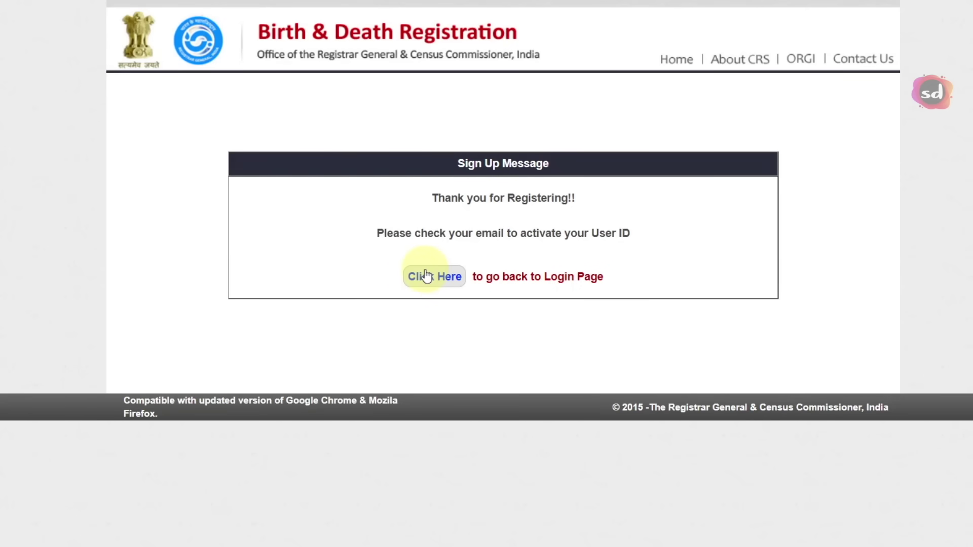
click(428, 277)
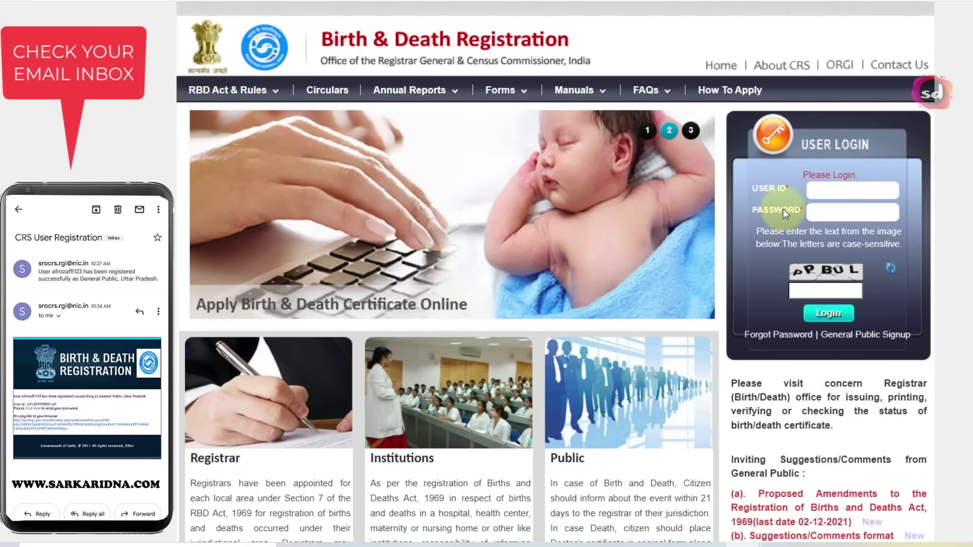
Log in with the new account's user ID, password and captcha to reach the General Public dashboard
click(812, 209)
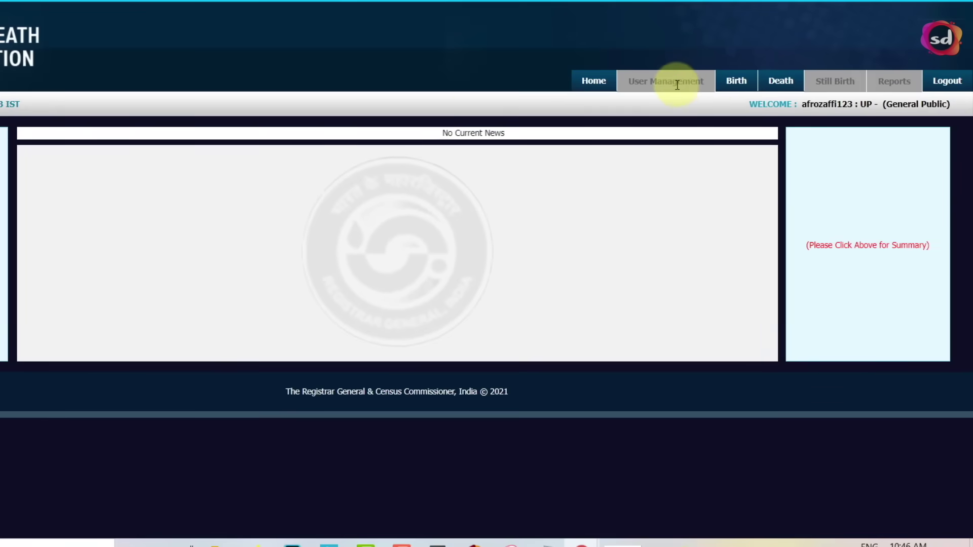
mouse_move(791, 81)
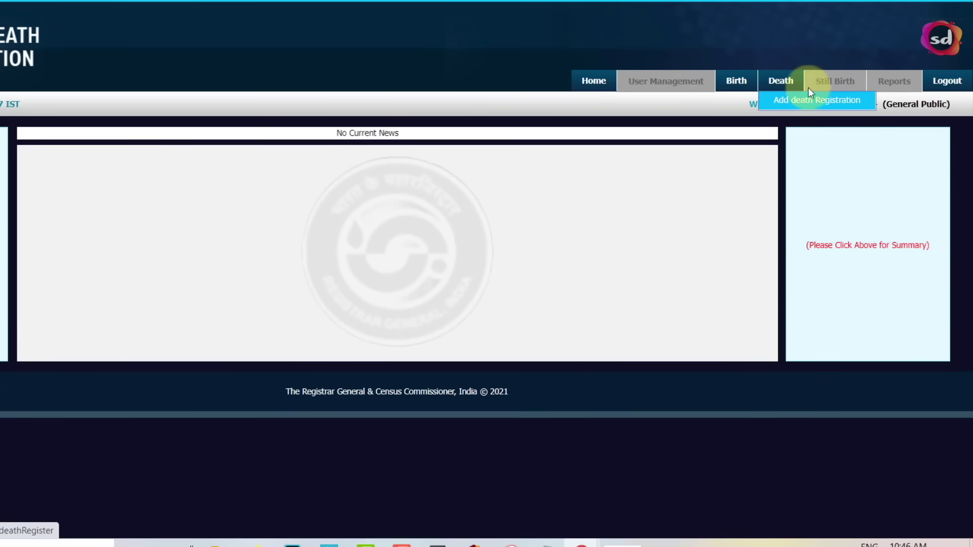
mouse_move(738, 82)
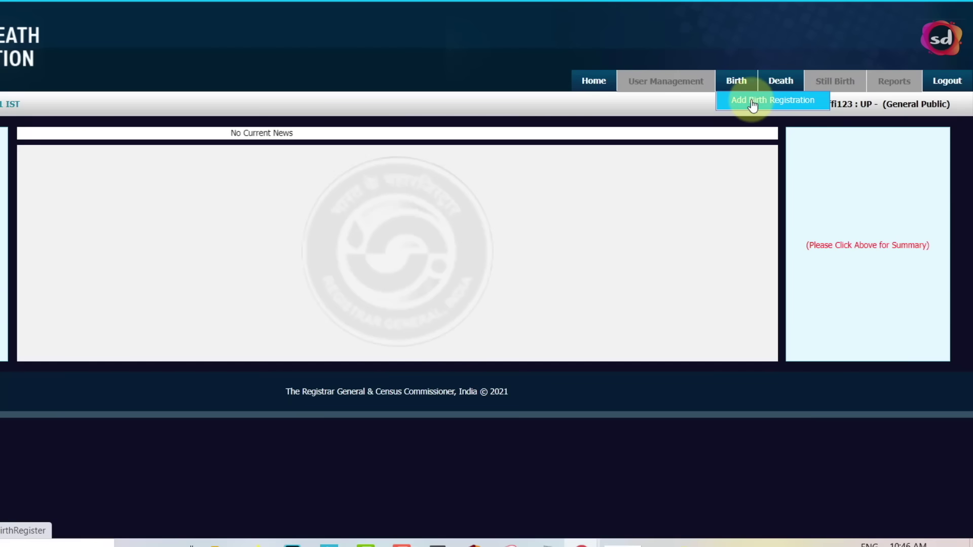
Start a new birth registration, add Hindi as secondary language, and enter the form number
click(753, 105)
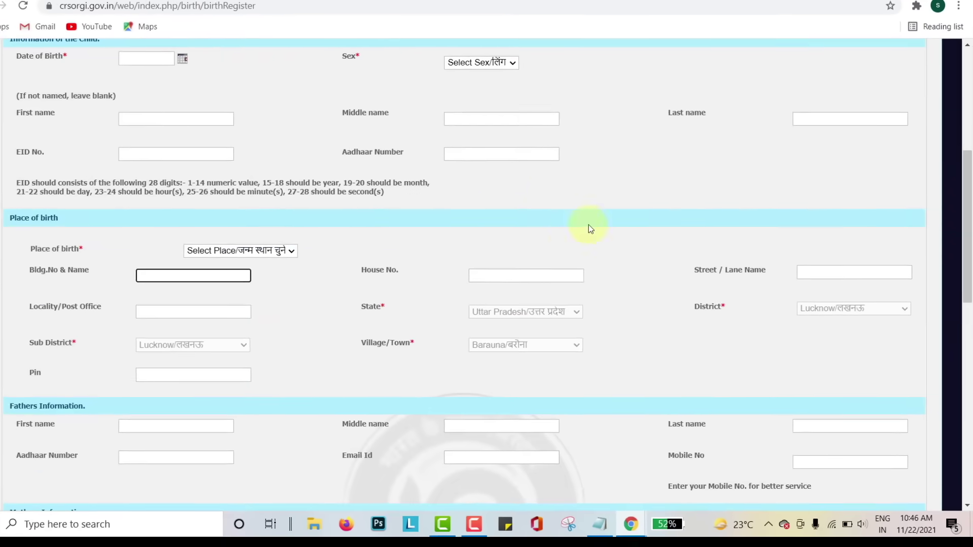
scroll(528, 193, up, 5)
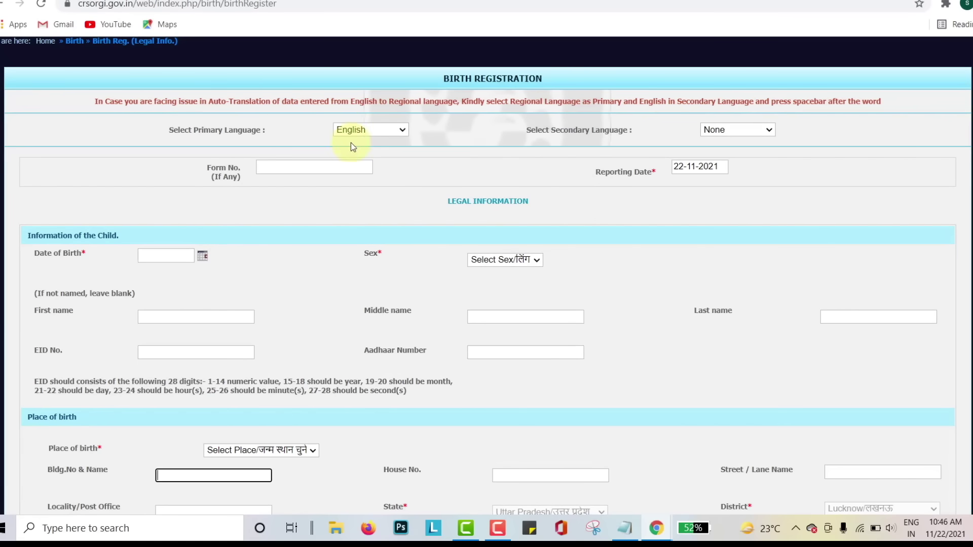
click(718, 131)
click(718, 133)
click(719, 134)
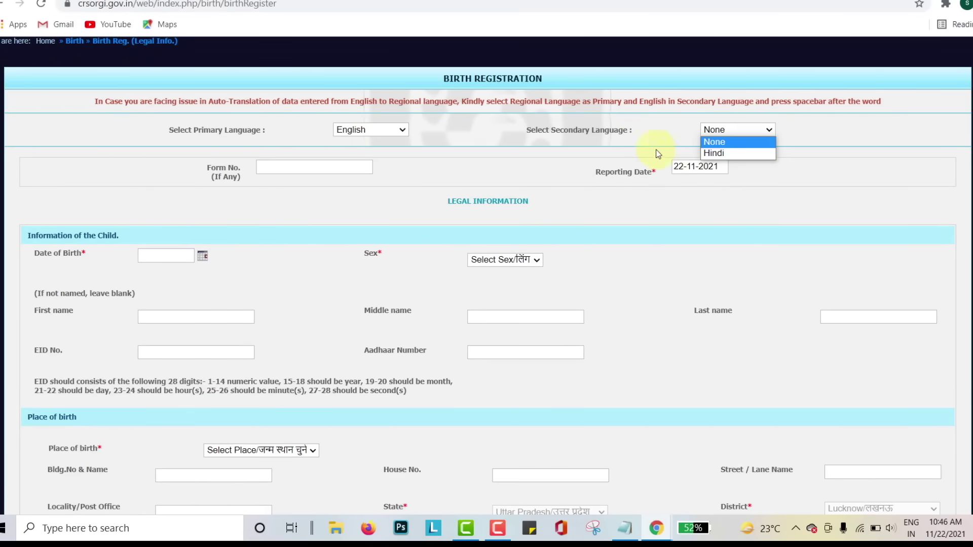
click(713, 153)
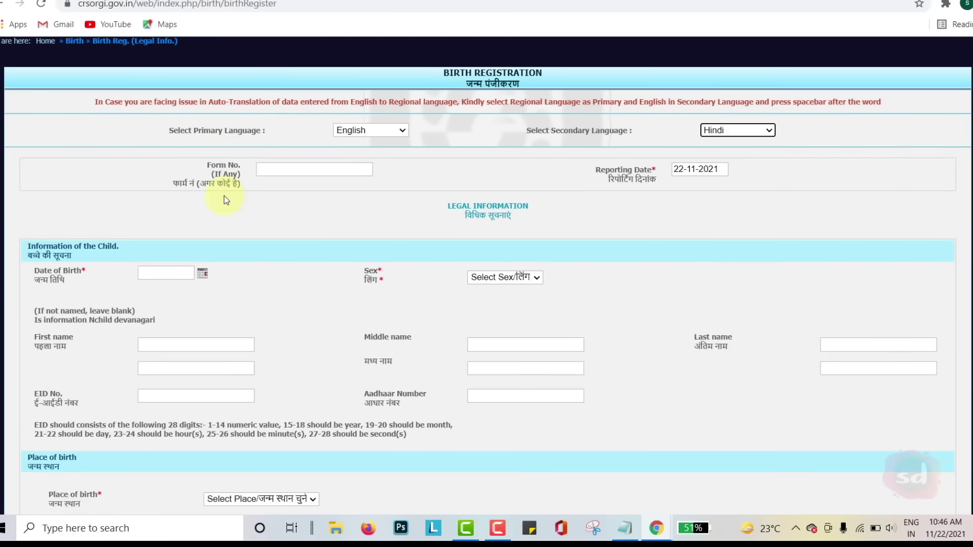
click(322, 169)
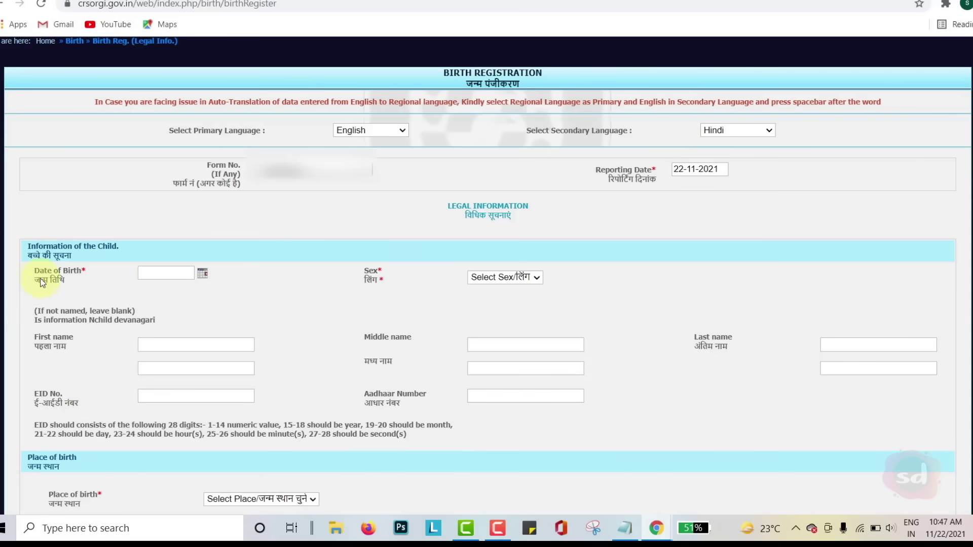
Set the child's date of birth to 22-11-2021 and sex to Male
click(152, 274)
click(215, 293)
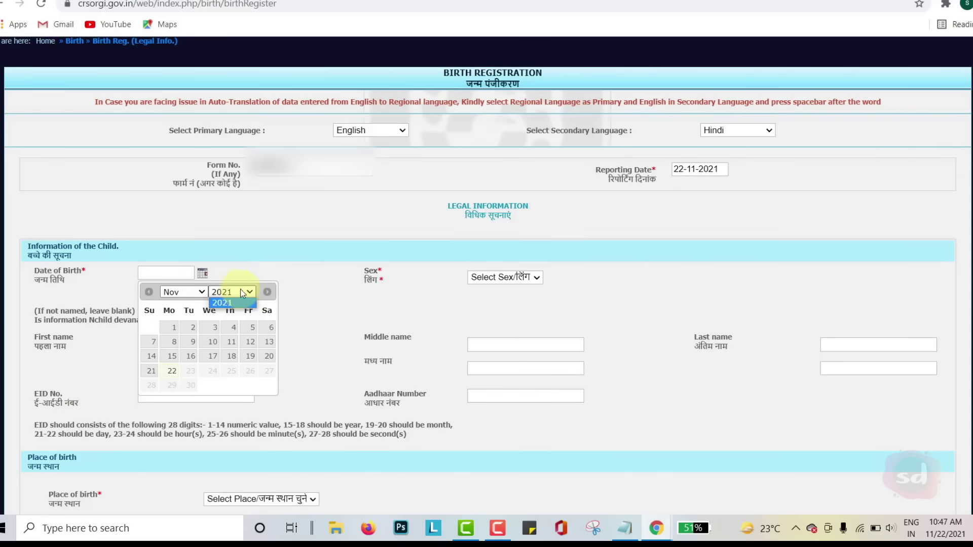
click(249, 291)
click(194, 290)
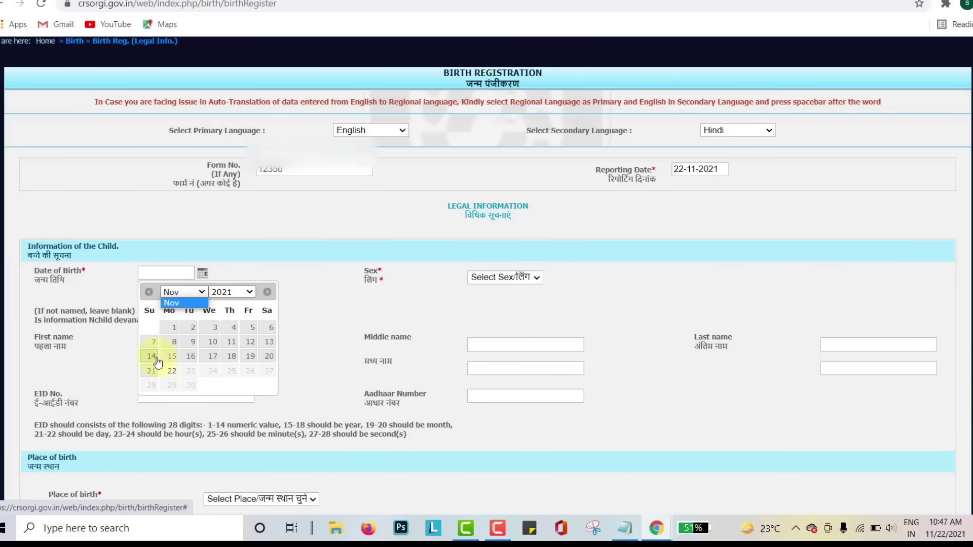
click(173, 372)
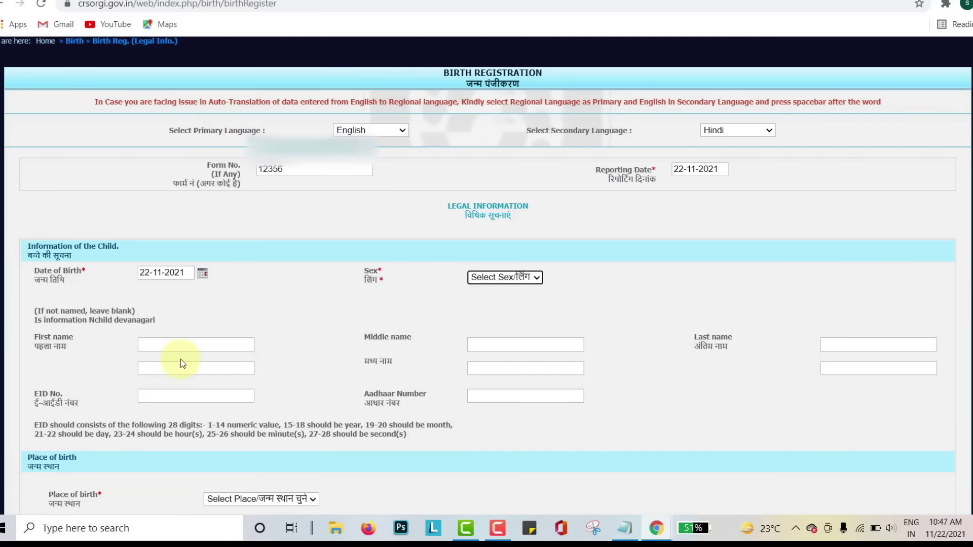
click(504, 277)
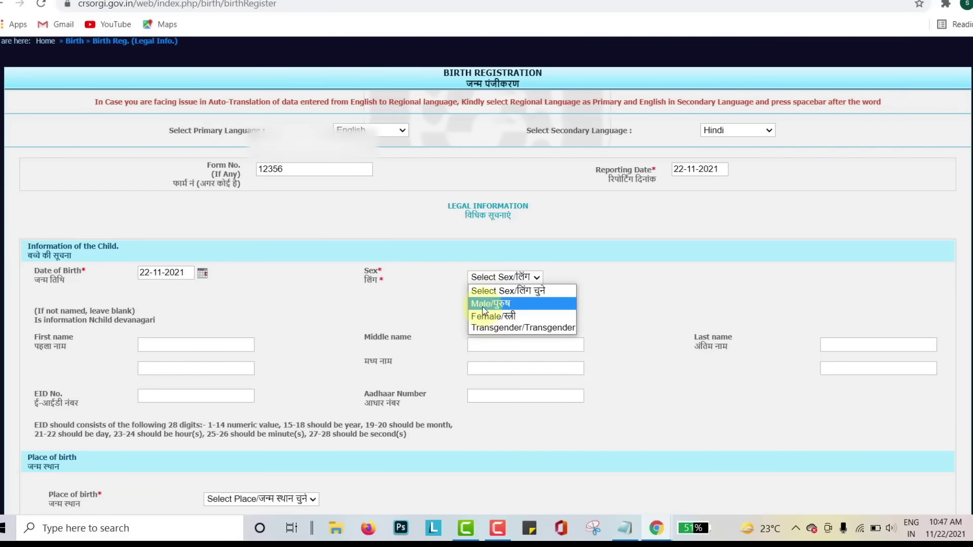
click(519, 304)
Enter the child's first, middle and last names and Aadhaar number
scroll(269, 274, down, 1)
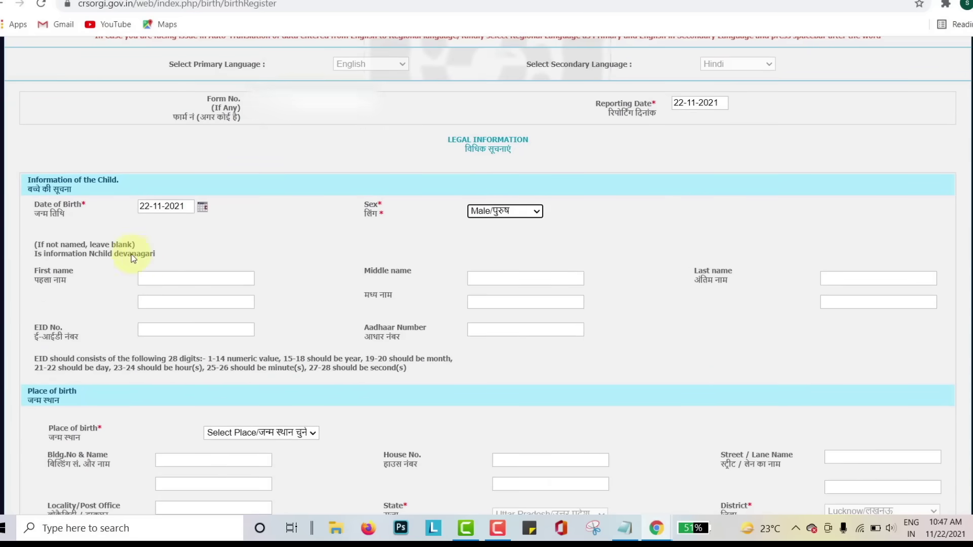
click(151, 276)
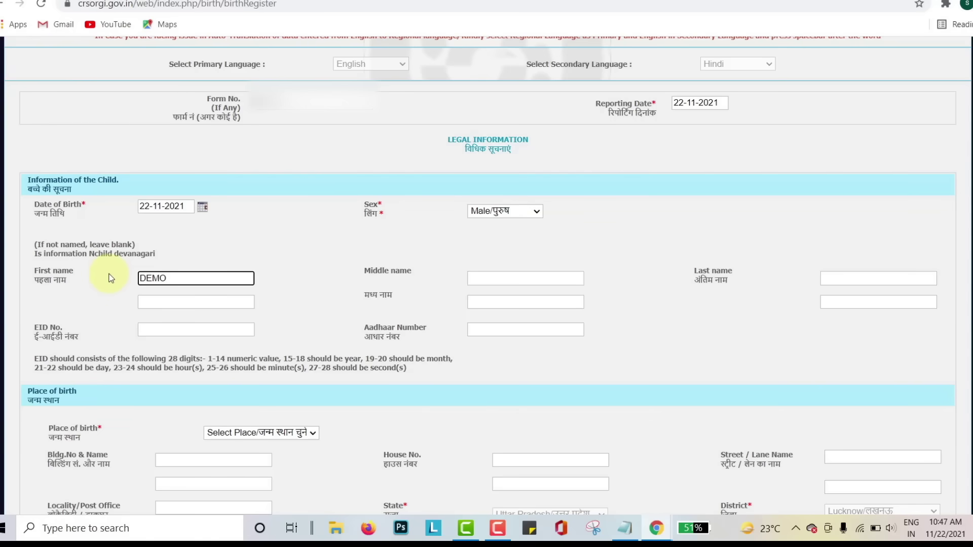
click(502, 278)
text(XYZ)
click(211, 328)
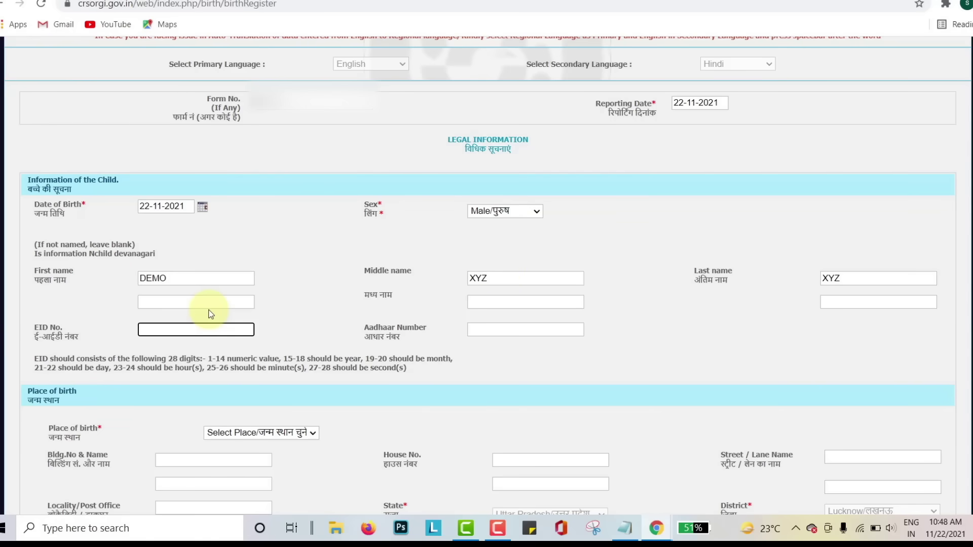
click(497, 329)
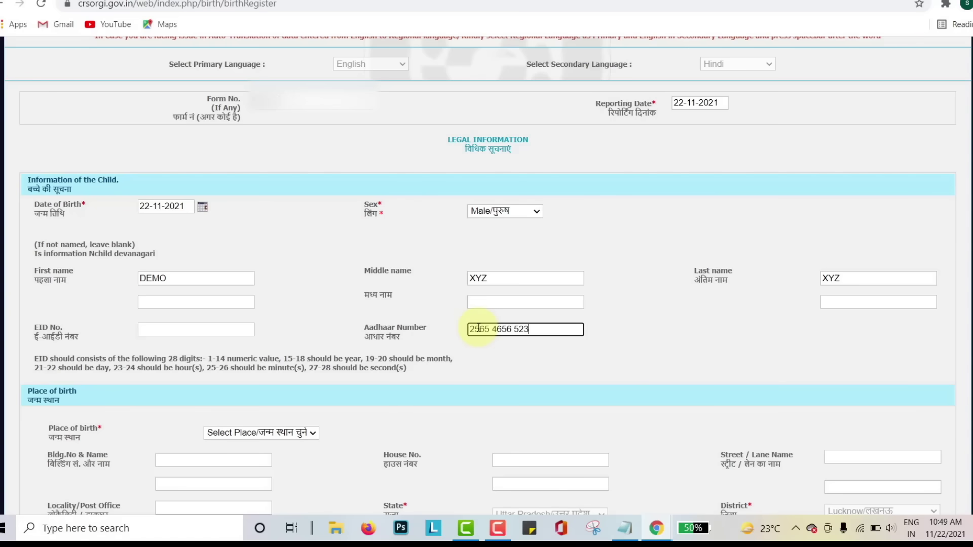
click(634, 343)
scroll(355, 357, down, 3)
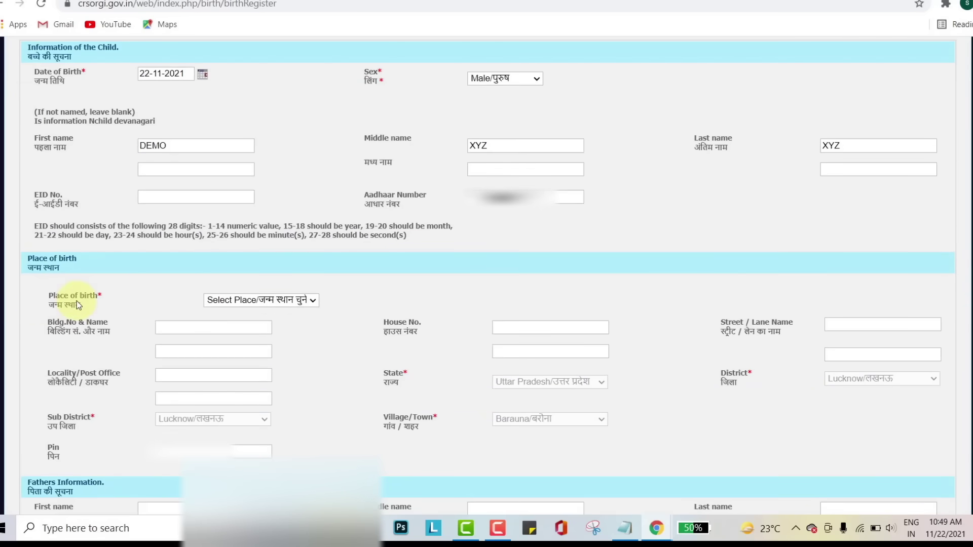
click(257, 305)
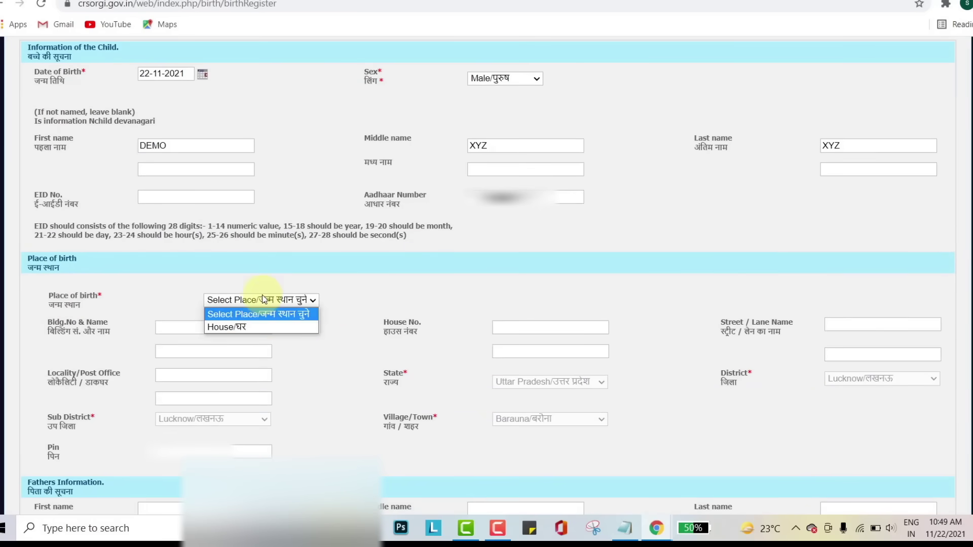
Set the place of birth to House, fill in the house address, and keep Barauna as the village
click(242, 325)
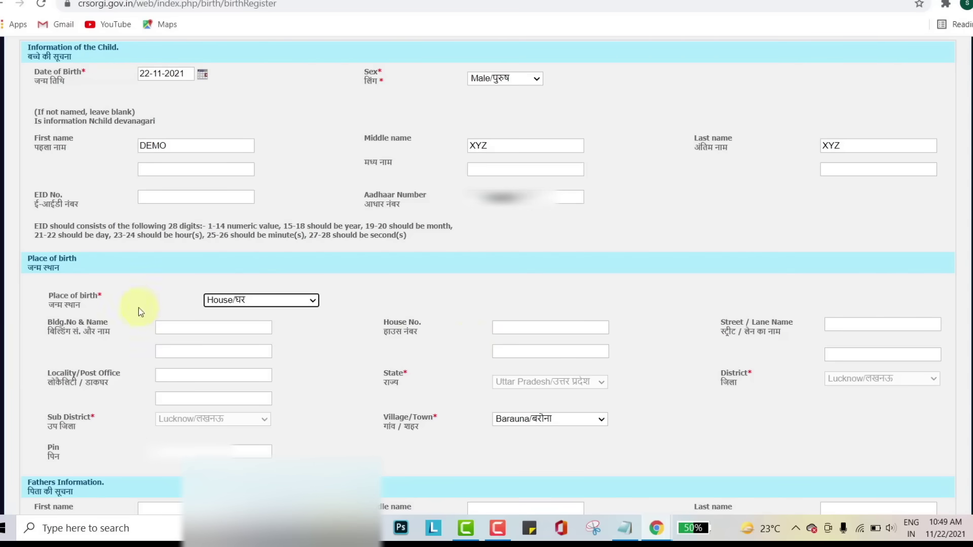
click(169, 326)
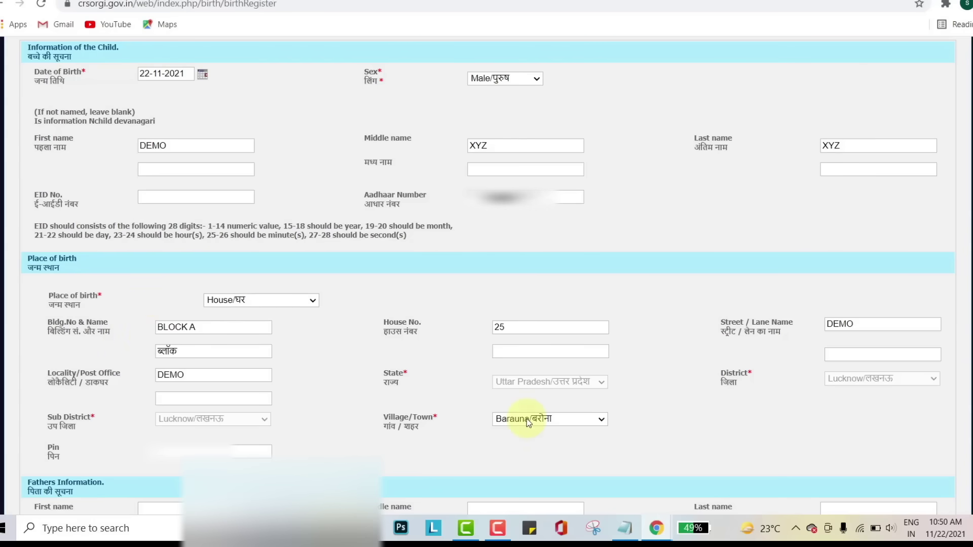
click(527, 420)
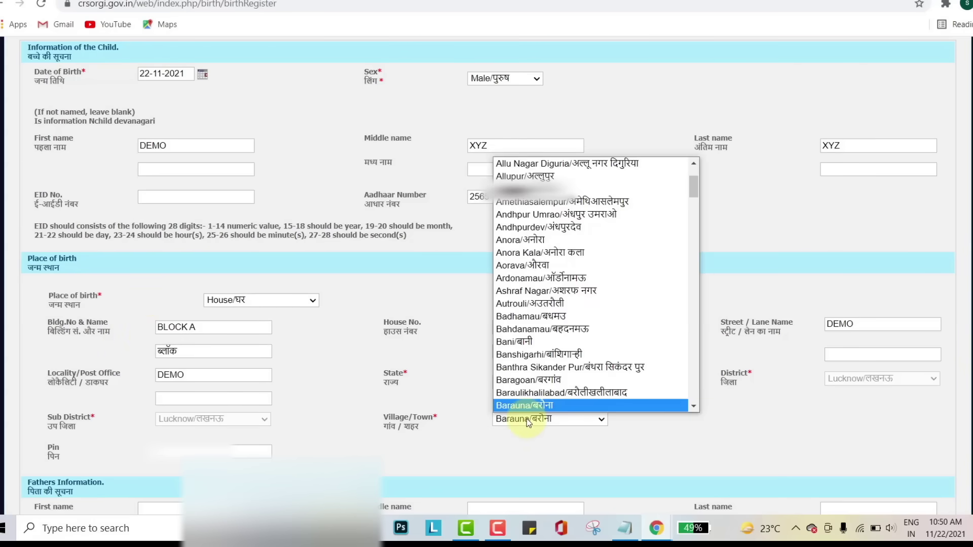
scroll(521, 399, down, 1)
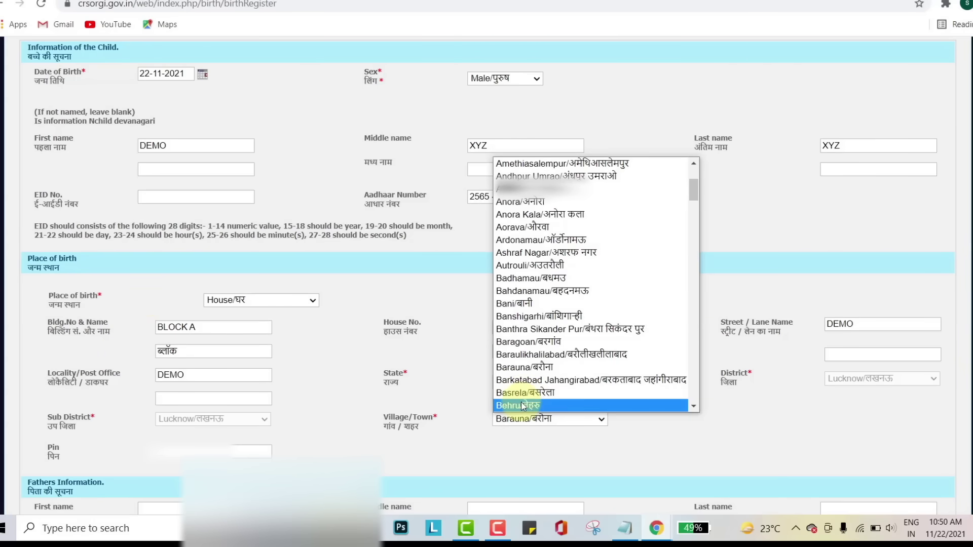
click(525, 367)
scroll(273, 290, down, 5)
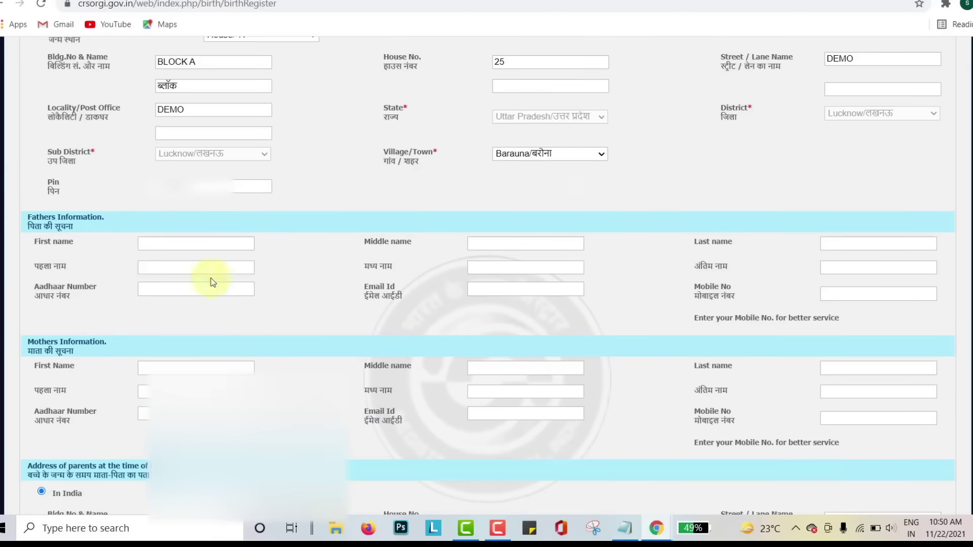
Enter the father's first, middle and last names, e-mail address and mobile number
click(167, 244)
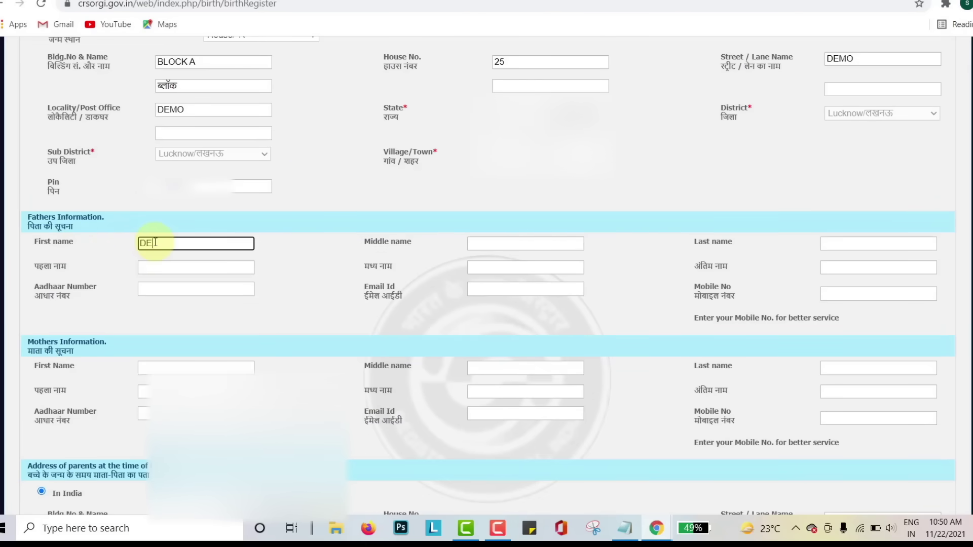
text(DEMO)
click(339, 263)
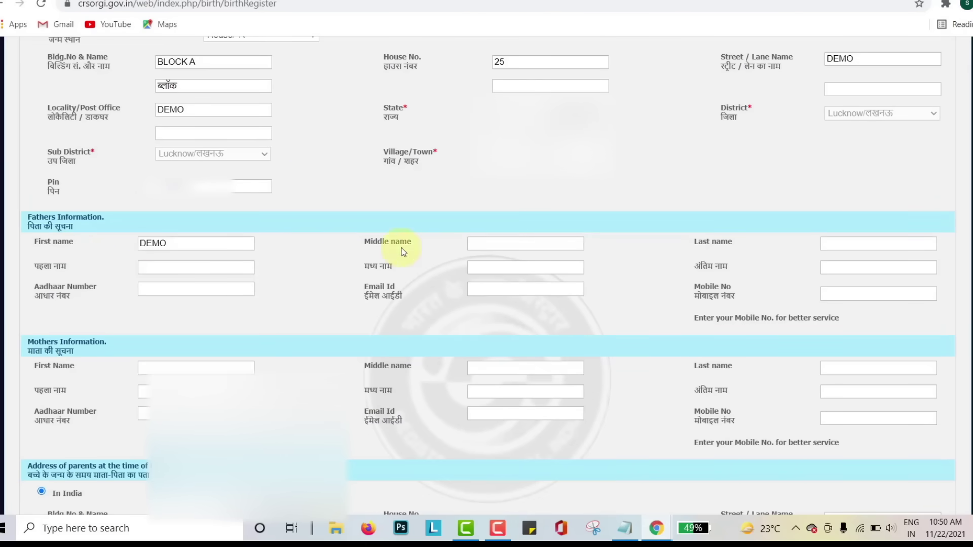
click(488, 244)
text(XYZ)
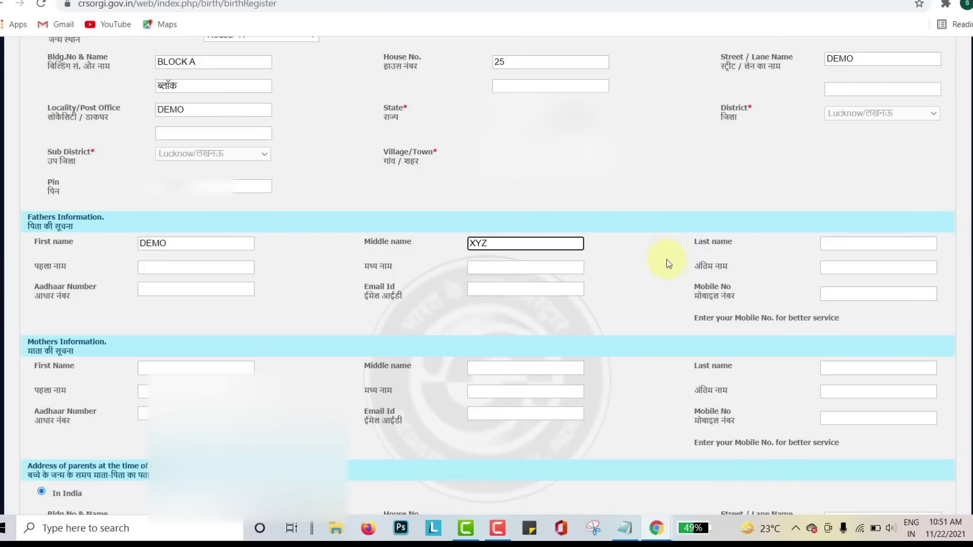
click(664, 257)
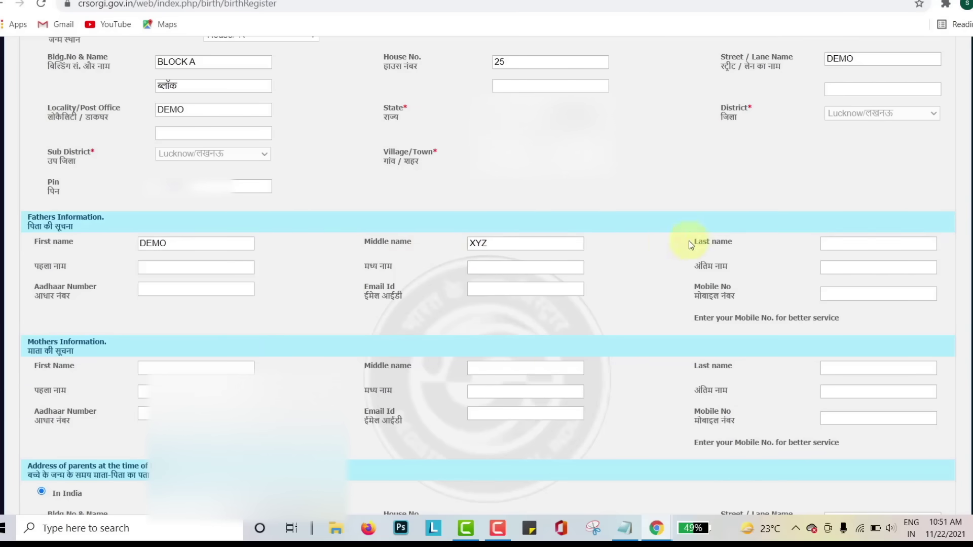
click(833, 243)
text(X)
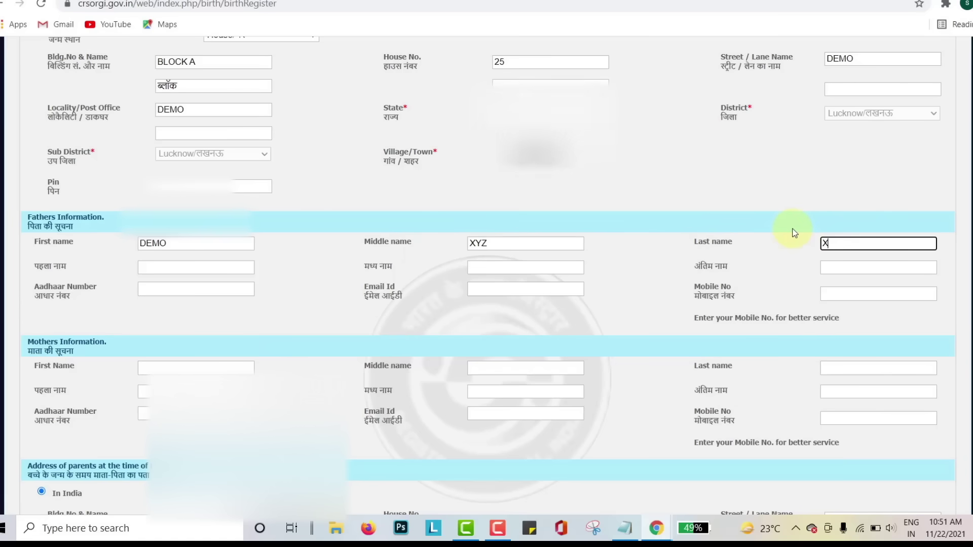
text(YZ)
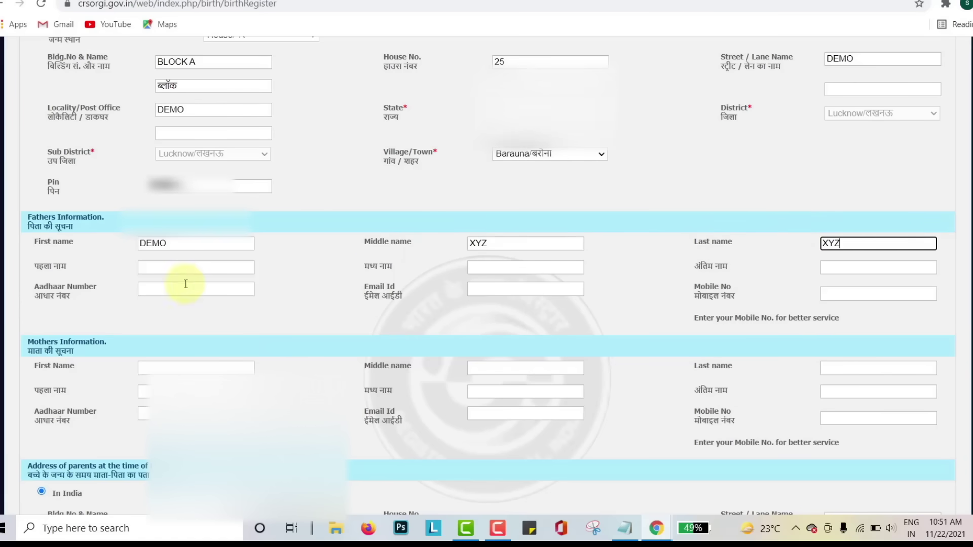
scroll(202, 238, down, 1)
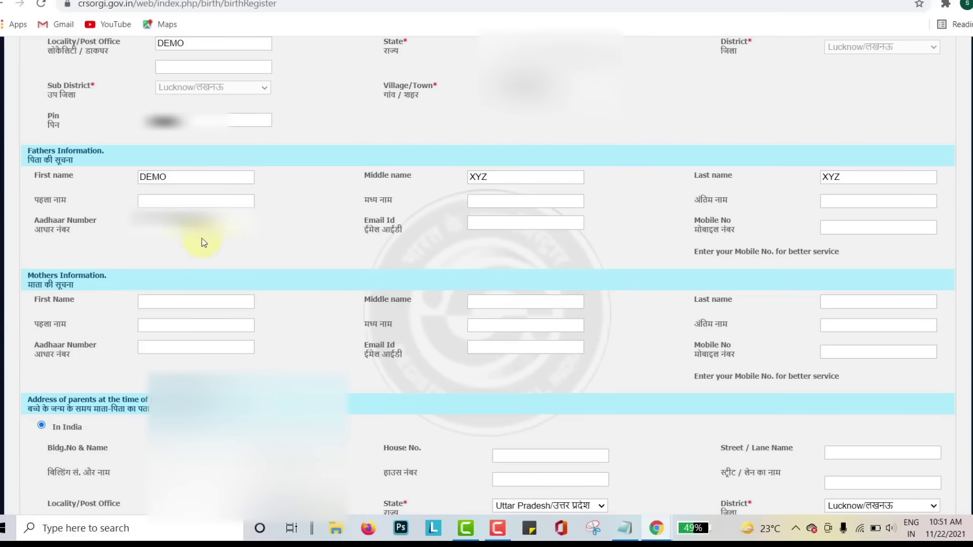
click(497, 223)
key(Tab)
Fill in the mother's names and Aadhaar number
scroll(92, 278, down, 3)
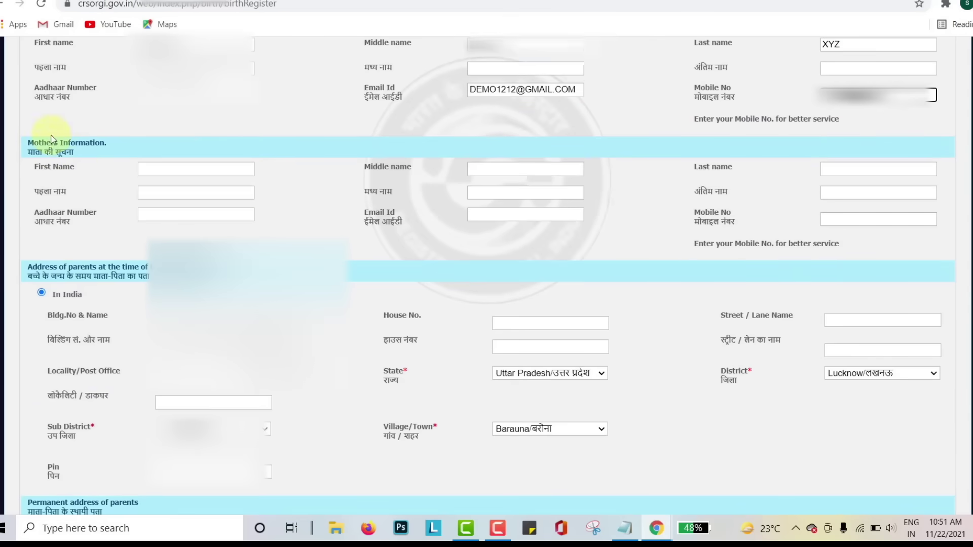
click(150, 172)
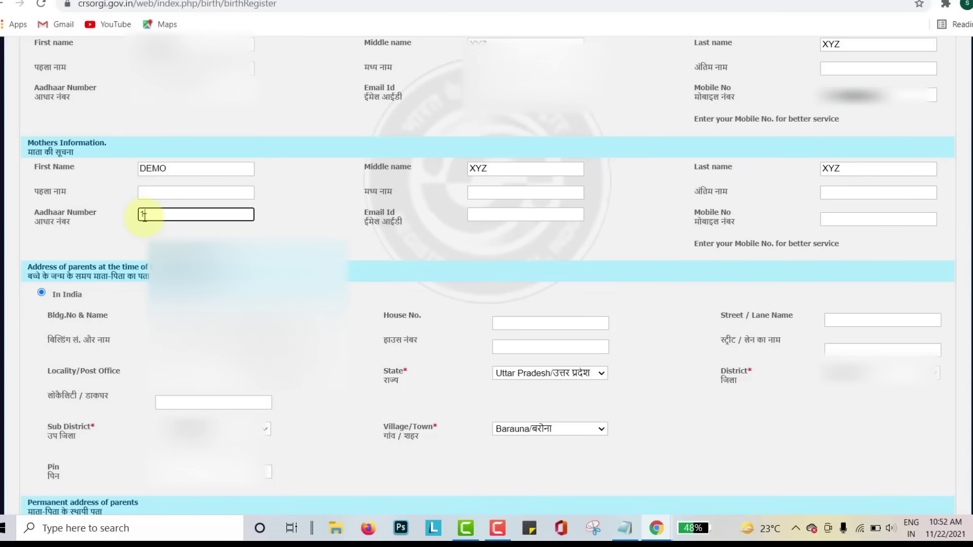
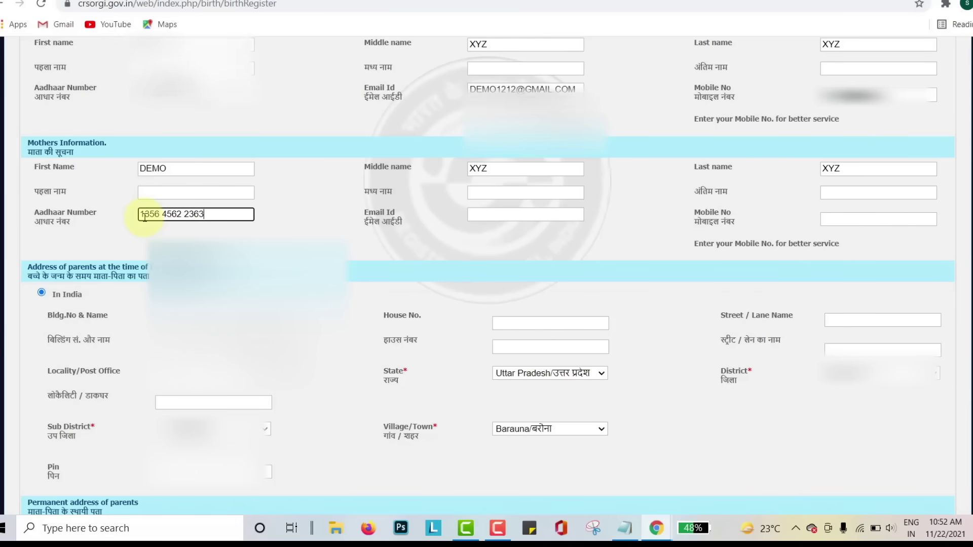
click(470, 214)
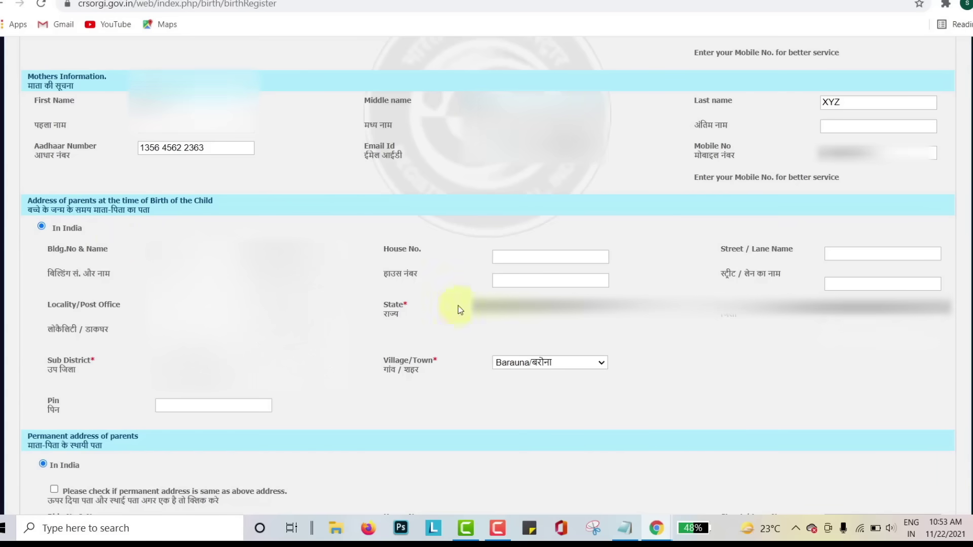
Fill the birth-time address house number and street, with state Uttar Pradesh
click(508, 261)
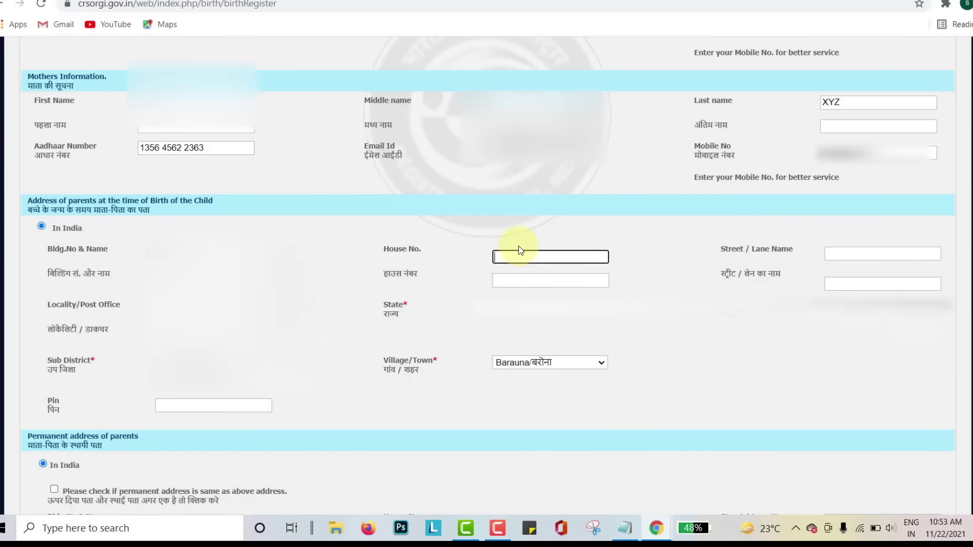
text(XYZ)
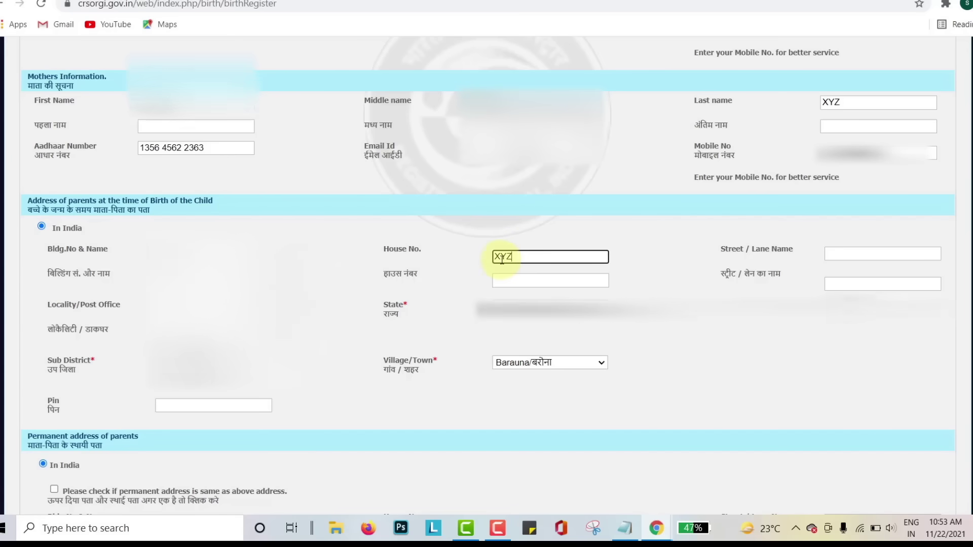
click(831, 254)
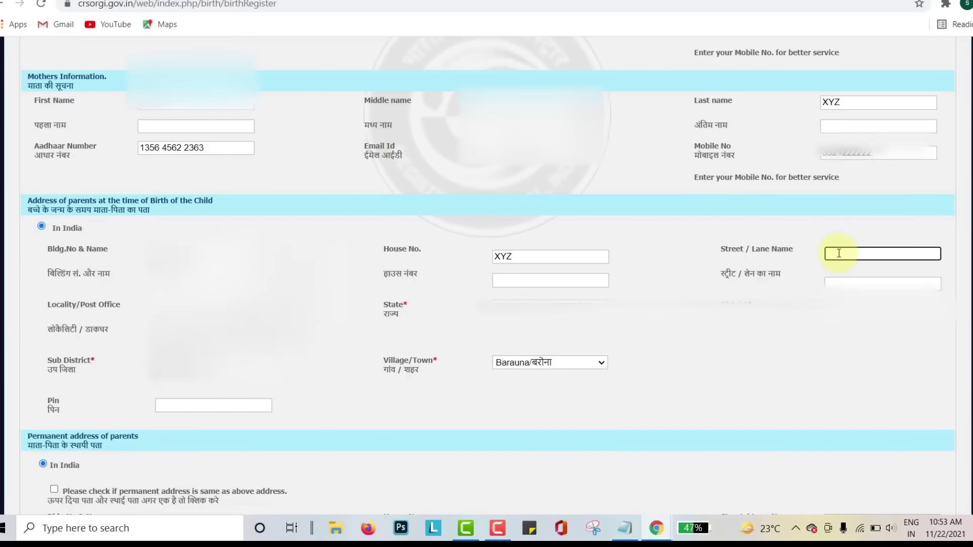
text(XYZ)
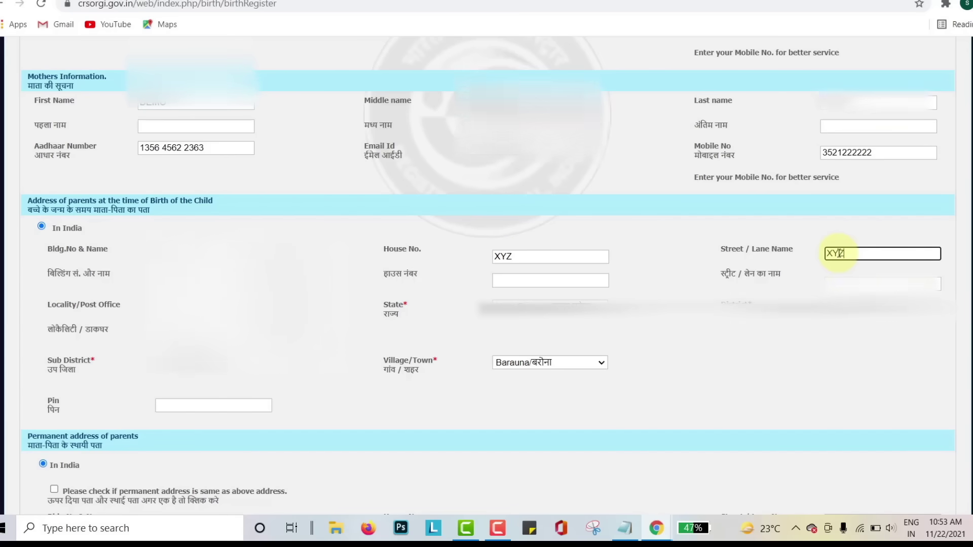
scroll(558, 243, down, 1)
click(555, 242)
click(555, 243)
click(554, 242)
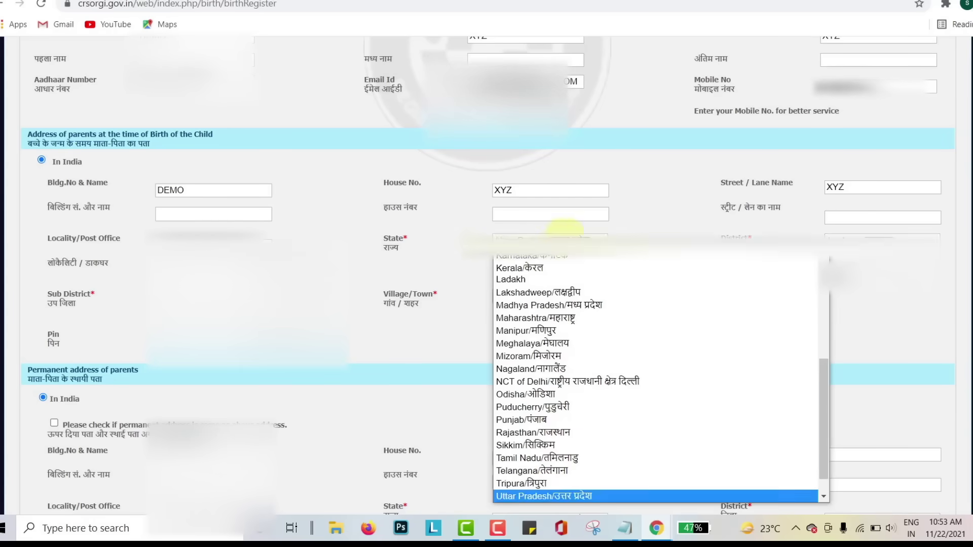
click(544, 496)
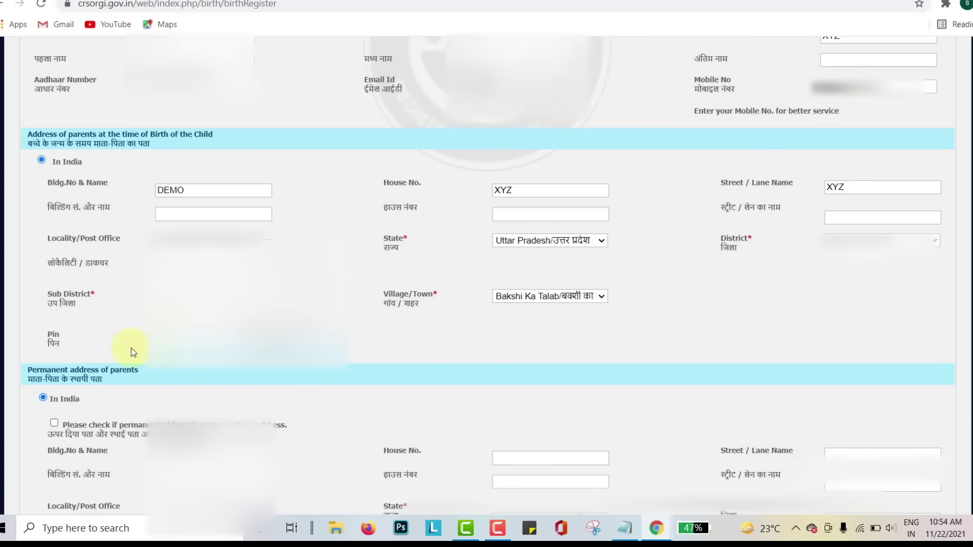
scroll(180, 344, down, 3)
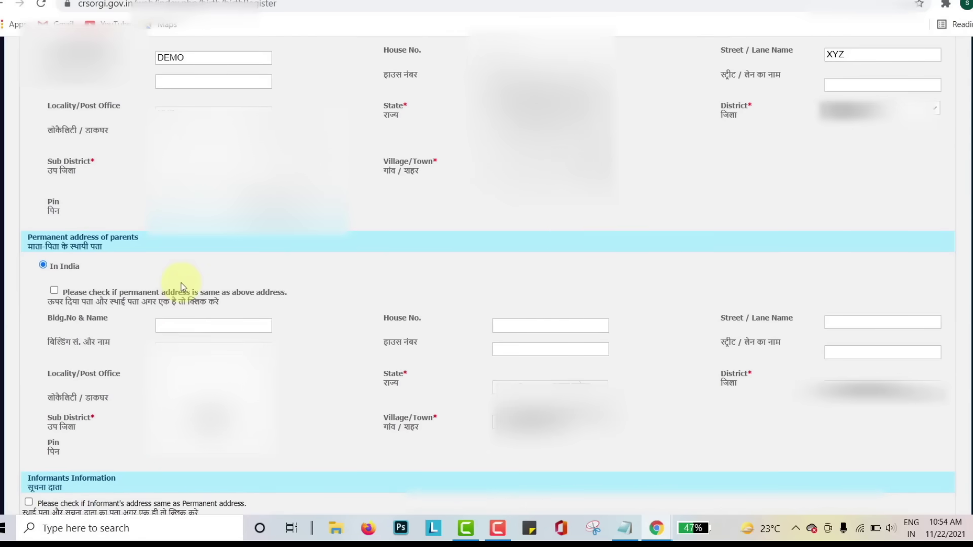
scroll(181, 283, down, 3)
scroll(165, 269, up, 2)
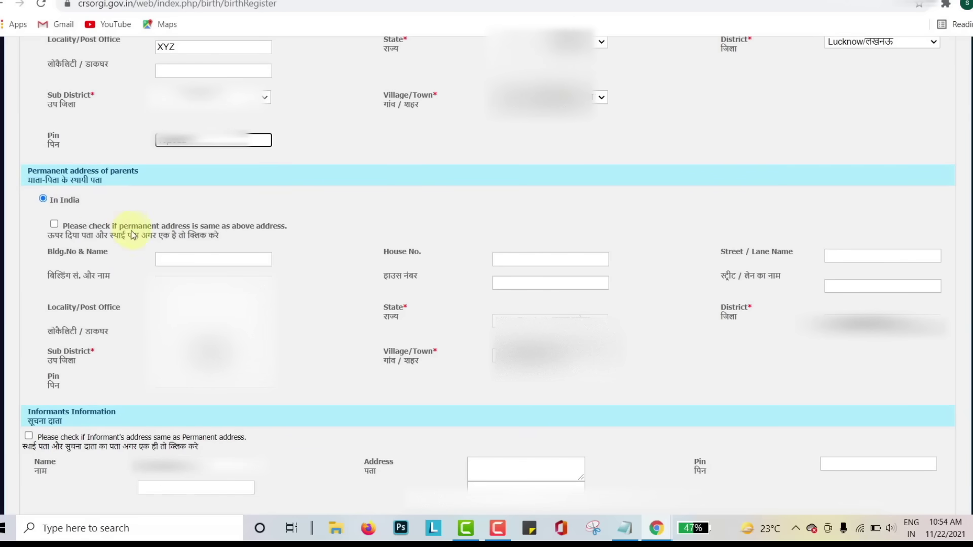
Fill the parents' permanent address building name, house number and street/lane
click(169, 262)
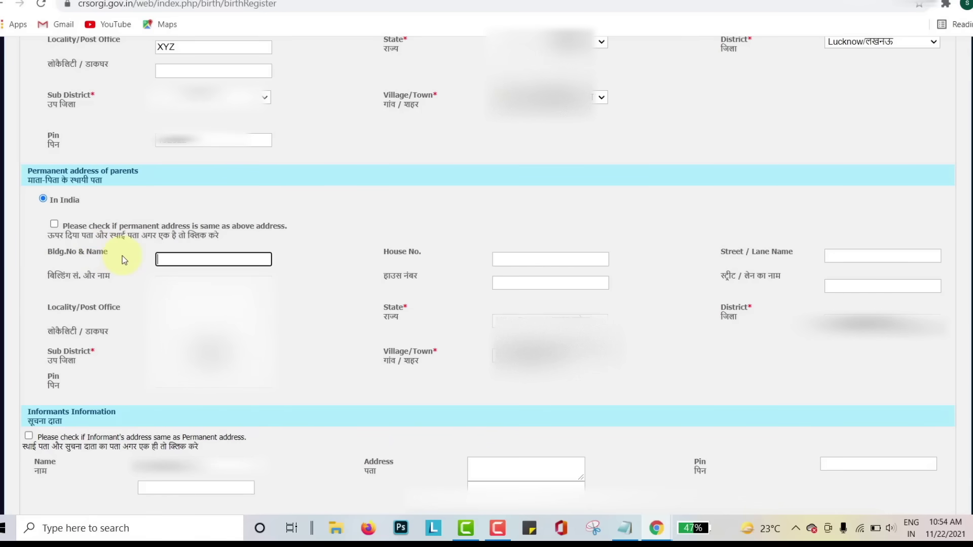
text(DEMO)
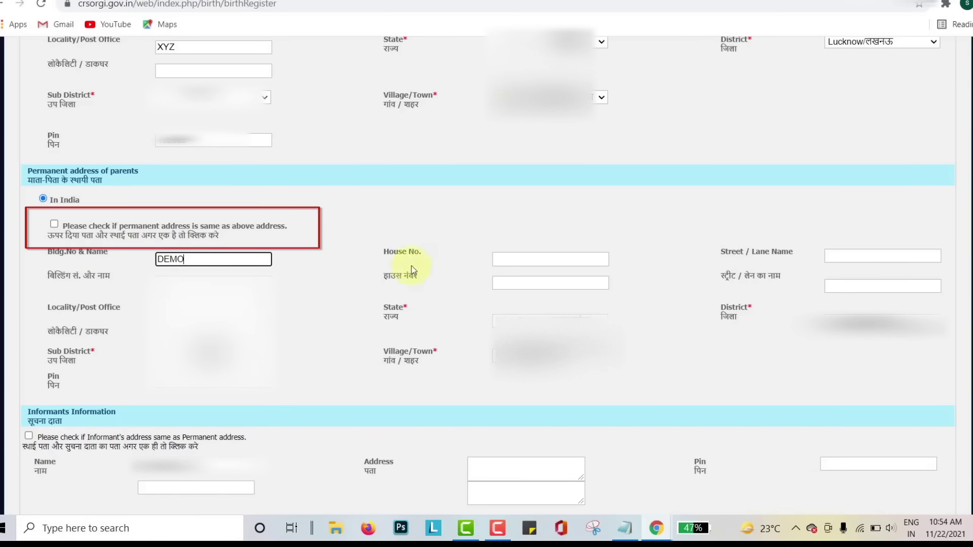
click(503, 258)
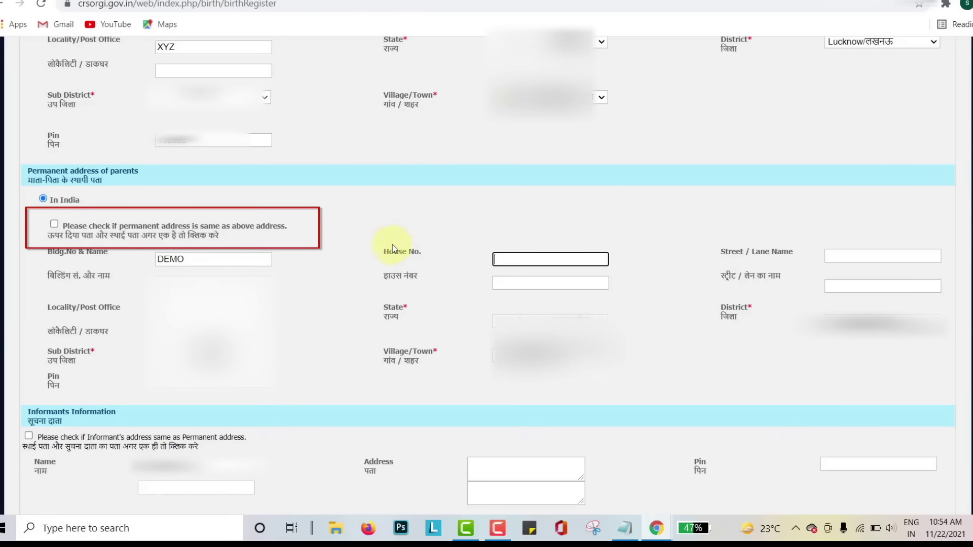
text(XYZ)
click(830, 254)
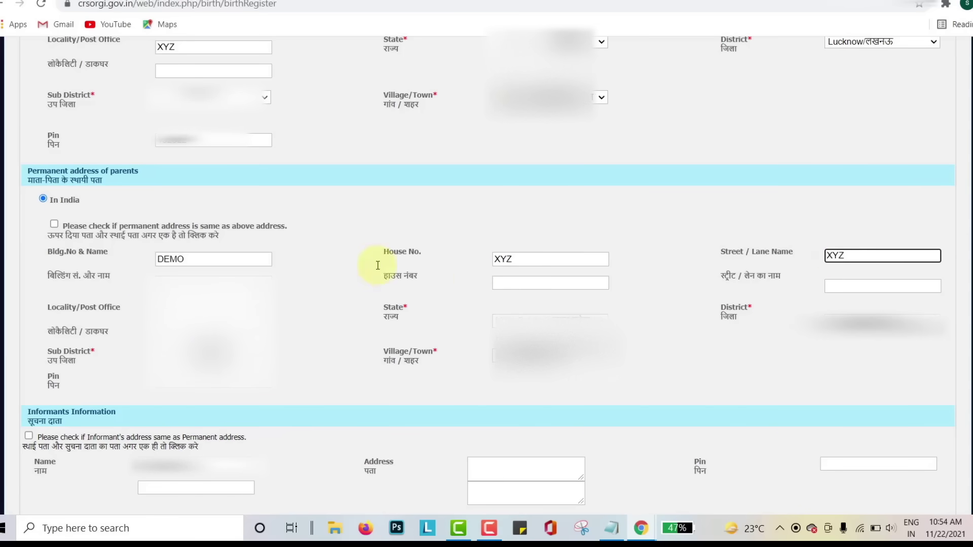
click(175, 299)
scroll(117, 249, down, 1)
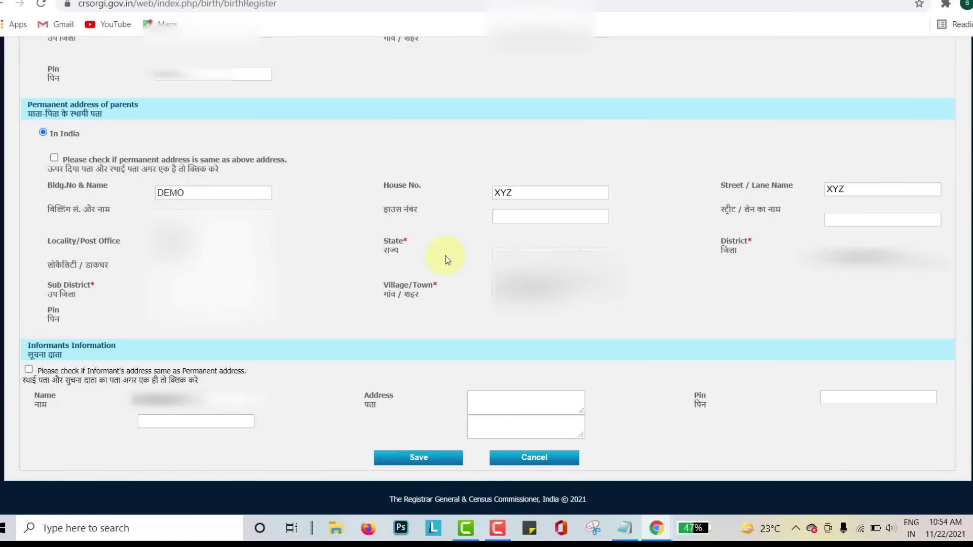
Make the informant's address the same as the permanent address and save the legal information
scroll(568, 258, down, 1)
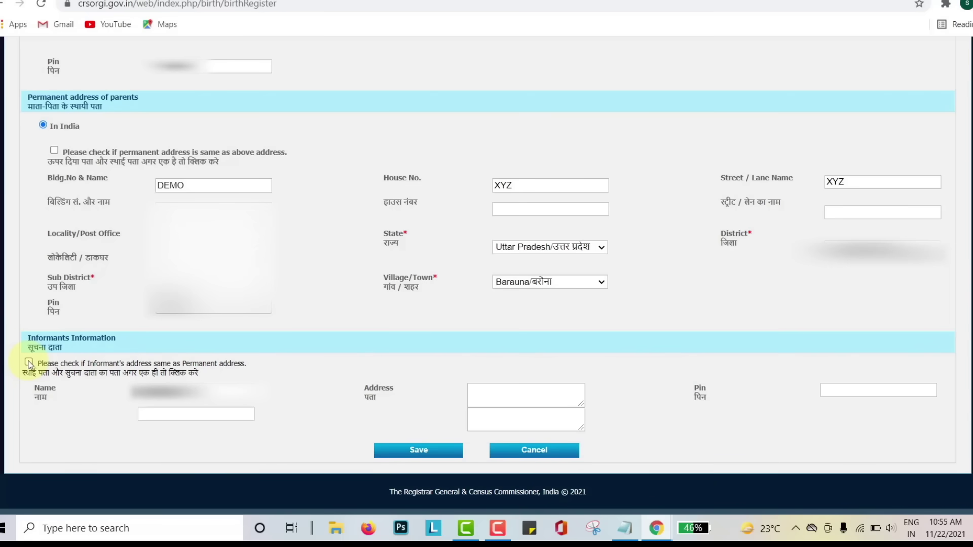
click(29, 364)
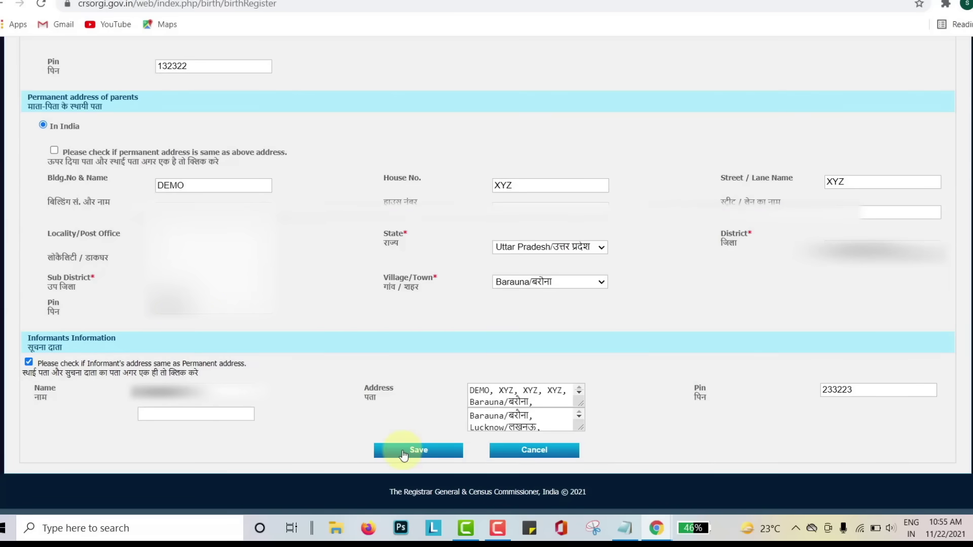
click(404, 454)
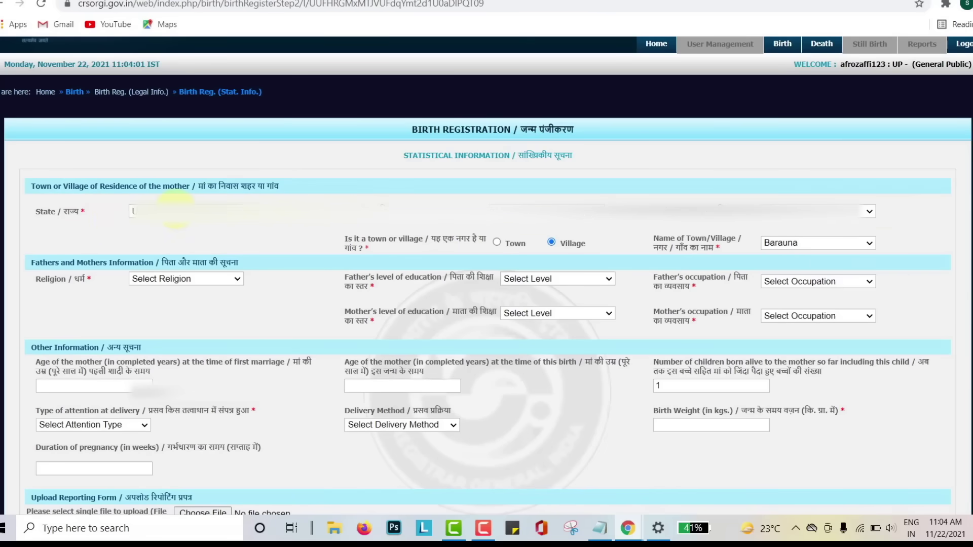
Set religion to Islam, leaving the mother's residence state unchanged
click(174, 211)
click(175, 213)
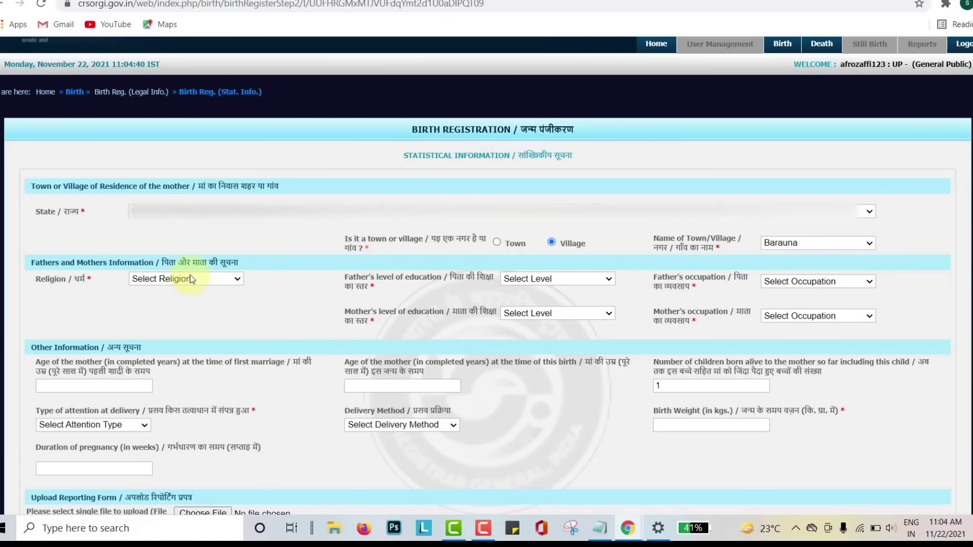
click(189, 278)
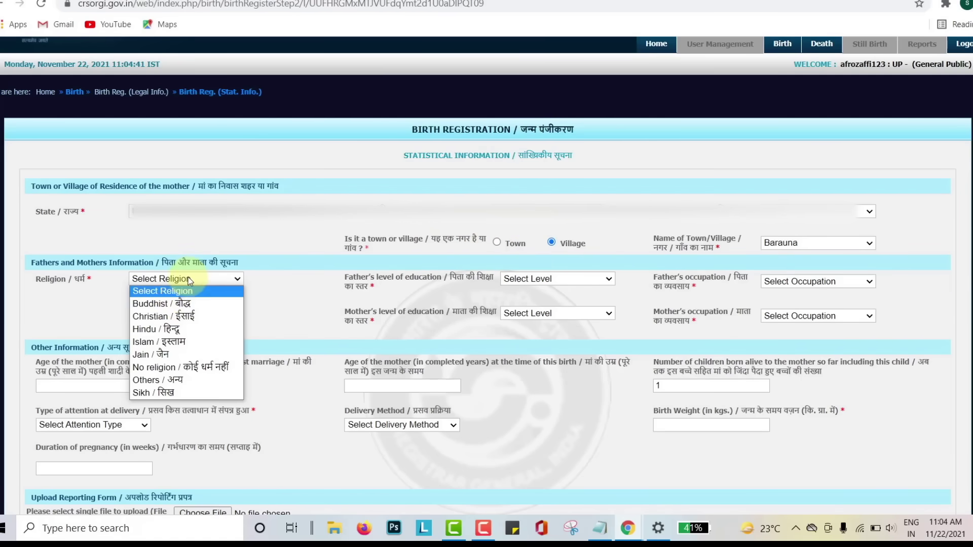
click(168, 343)
Set father's education to literate without formal education and both parents' occupations to Housewife/Househusband
click(558, 278)
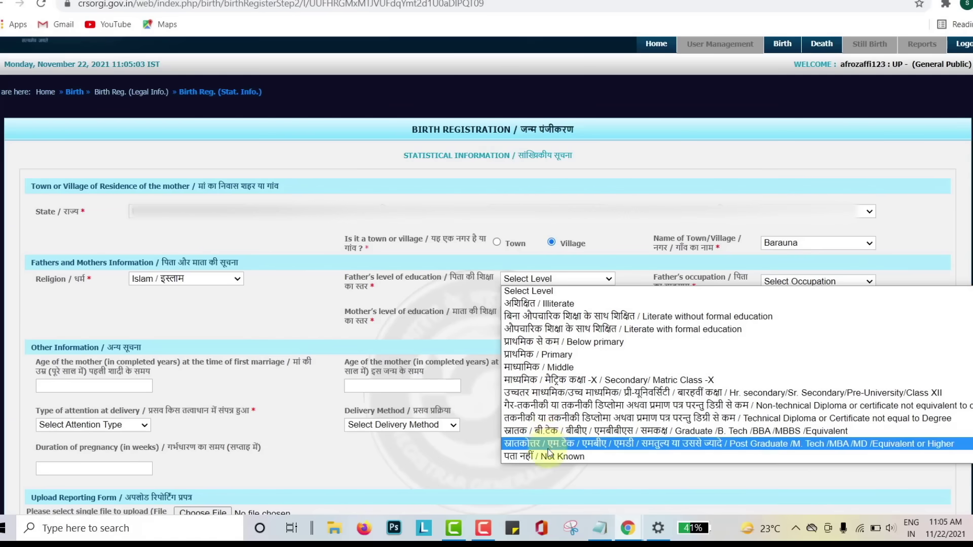
click(600, 316)
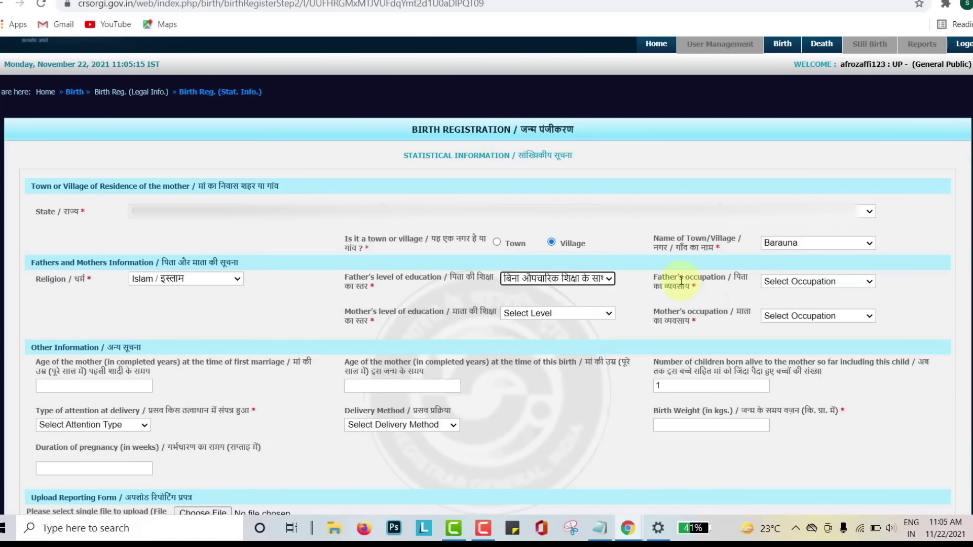
click(800, 282)
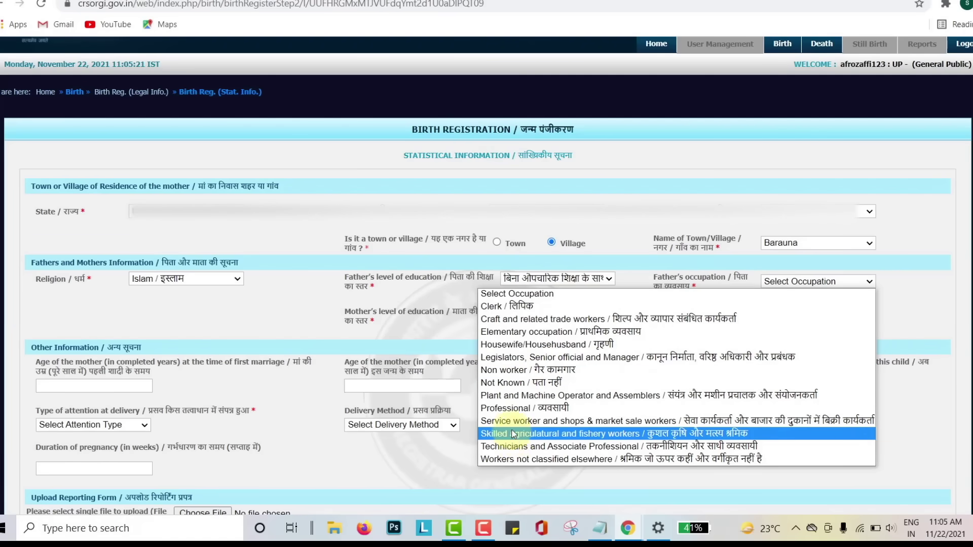
click(502, 345)
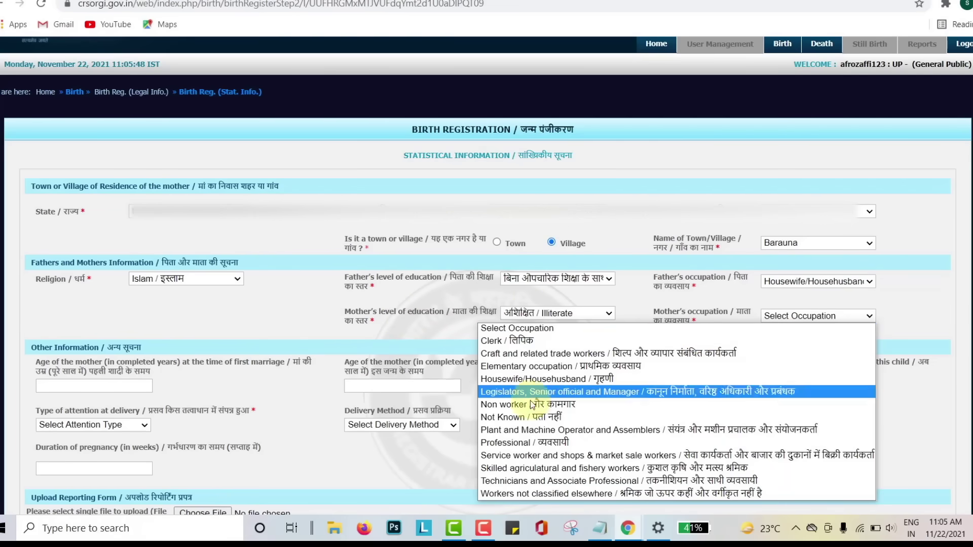
click(531, 380)
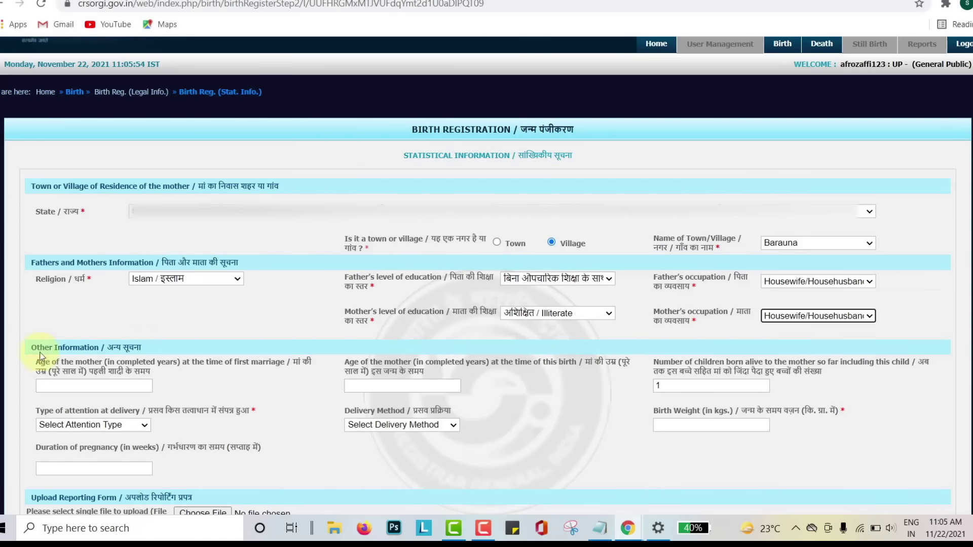
Enter mother's age at marriage 22, age at this birth 55, and 5 children born alive
scroll(44, 356, down, 3)
key(Tab)
text(22)
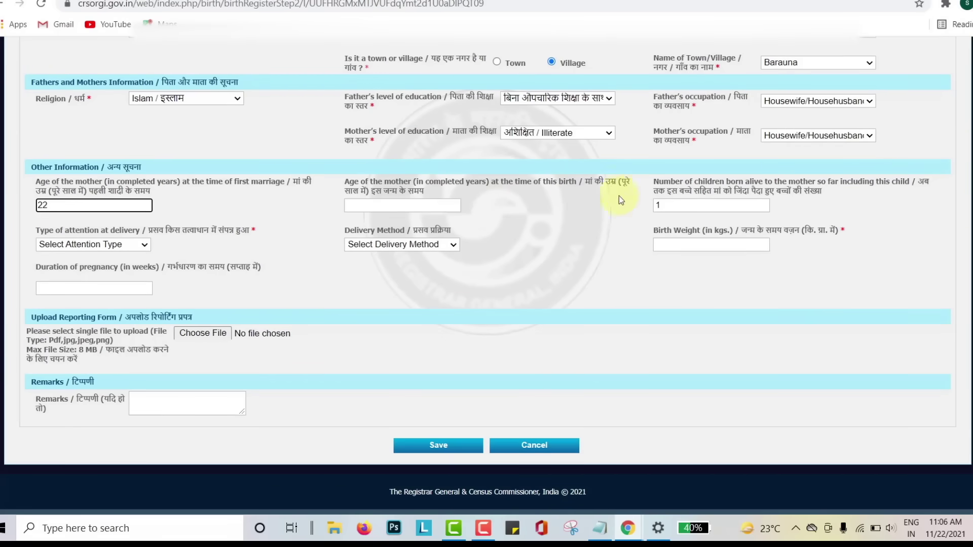
click(383, 205)
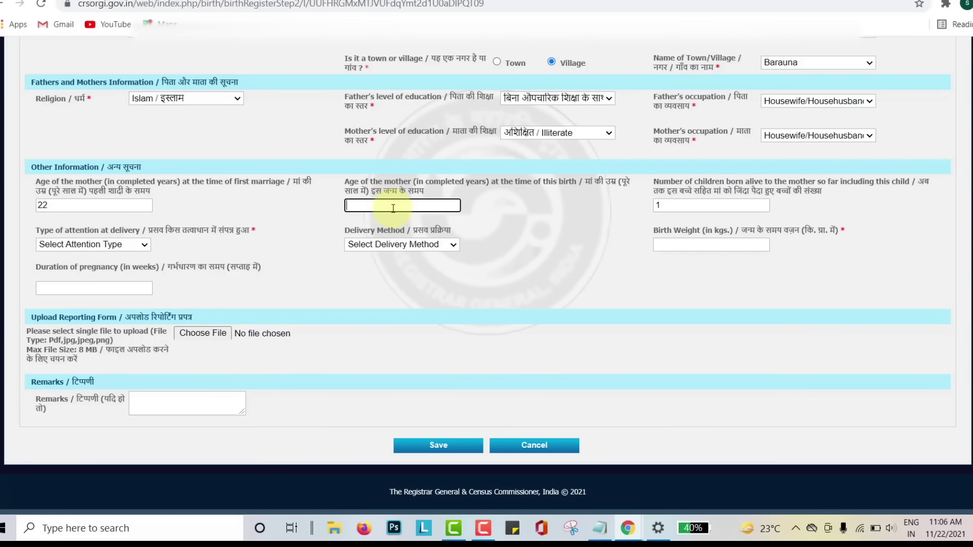
text(55)
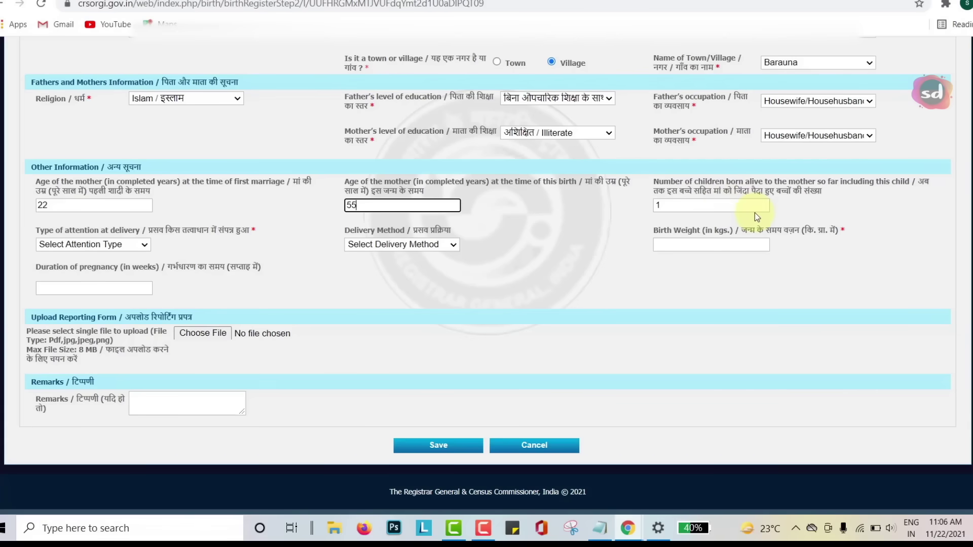
click(719, 204)
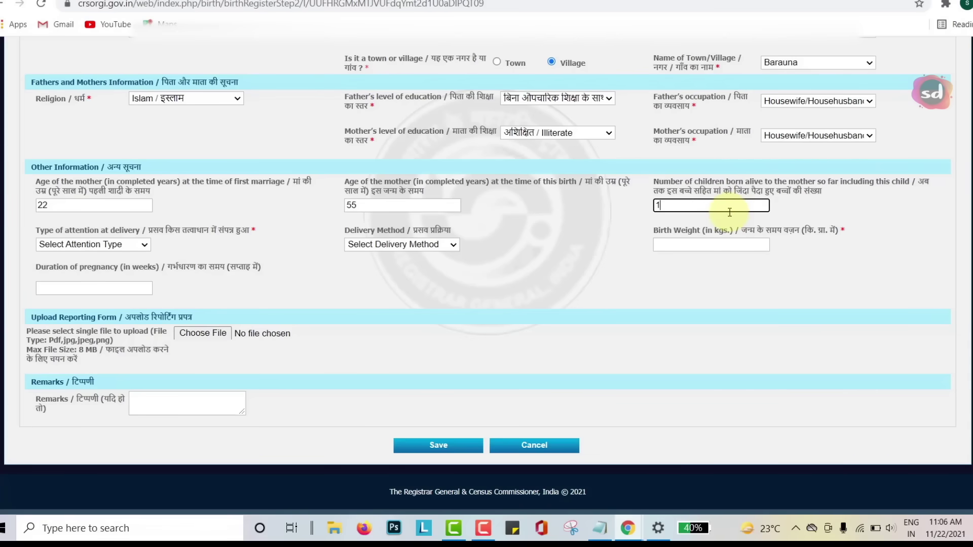
key(BackSpace)
text(5)
Record doctor/nurse attendance, normal delivery, birth weight 2 and remark XYZ, then view the blank forms PDF
click(138, 244)
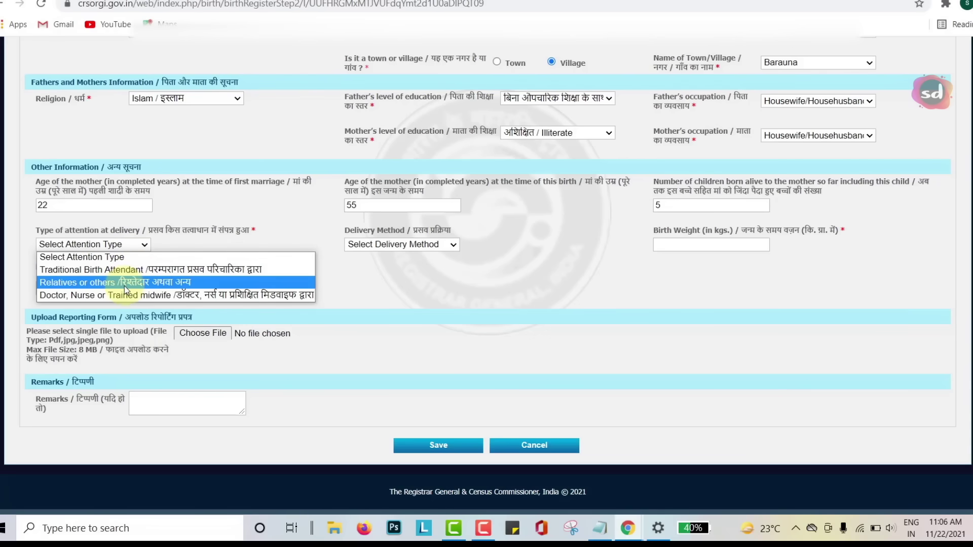
click(106, 294)
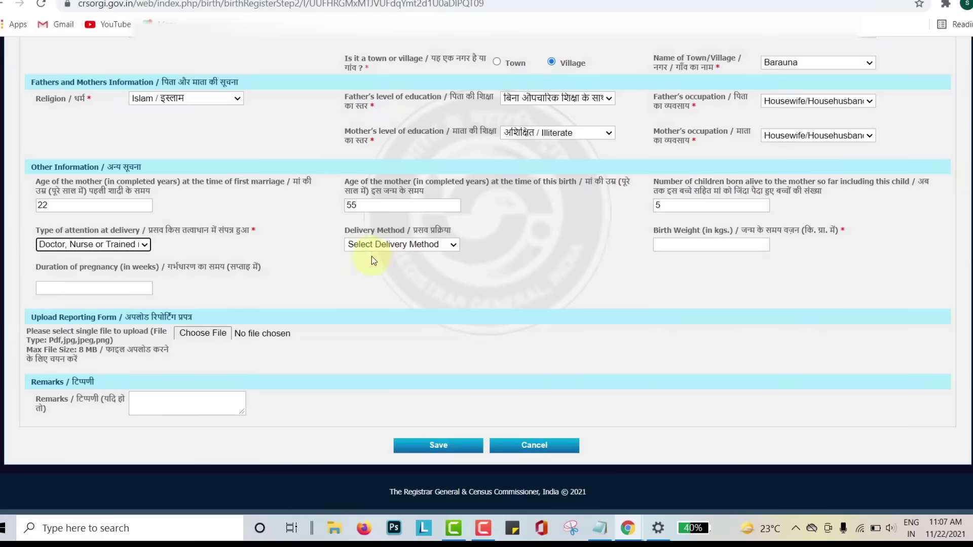
click(402, 252)
click(396, 266)
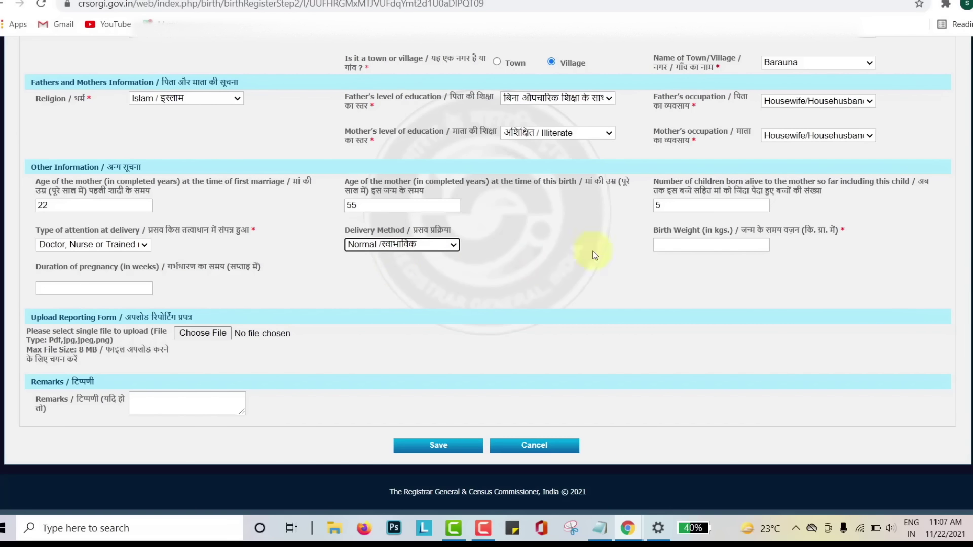
click(663, 242)
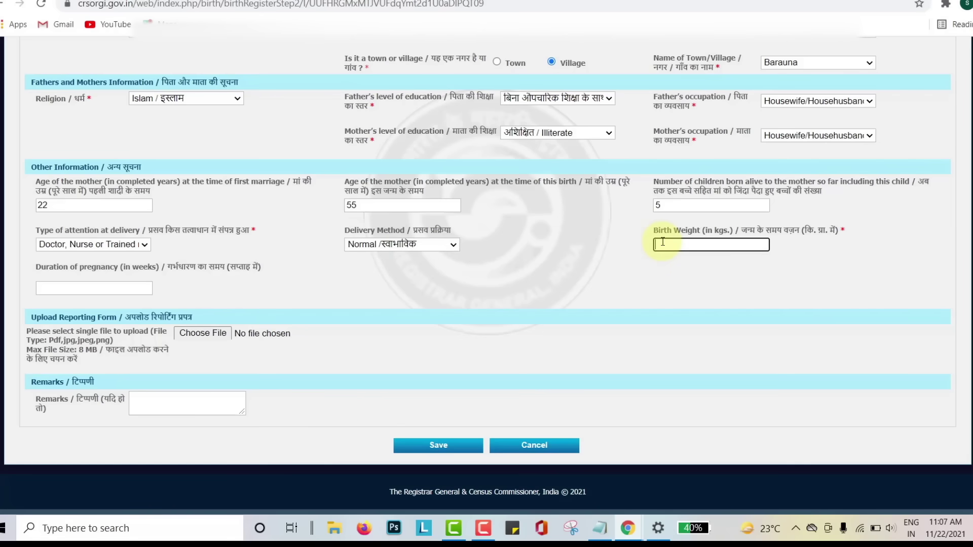
text(2)
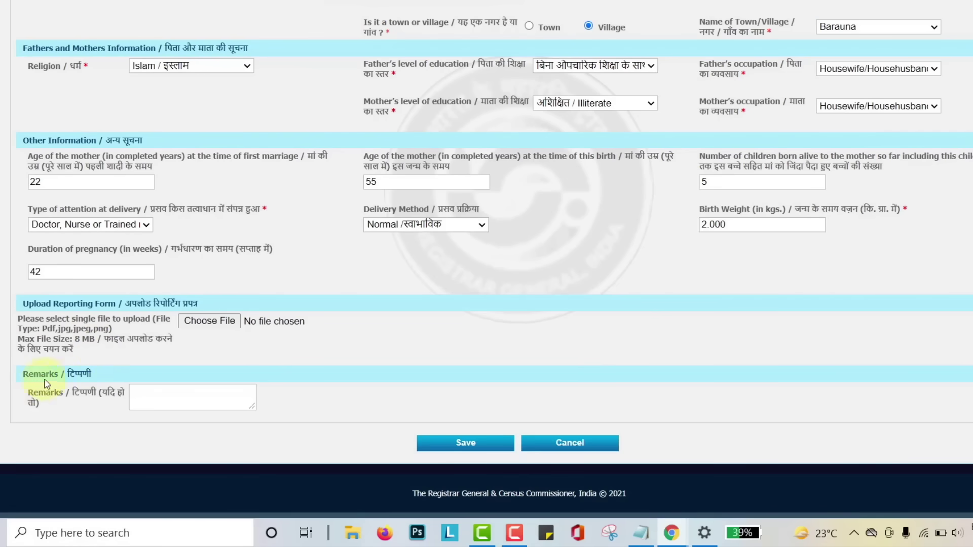
click(139, 400)
text(XYZ)
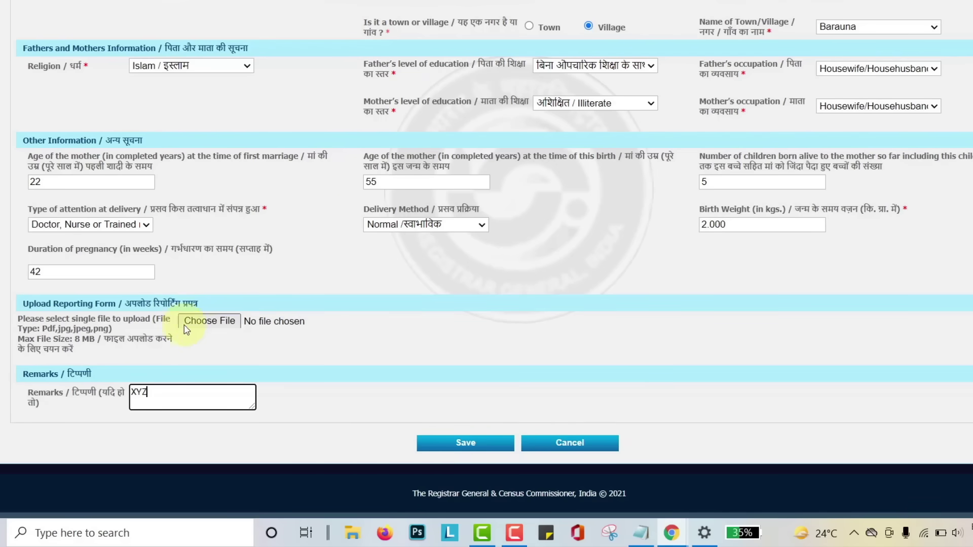
click(581, 0)
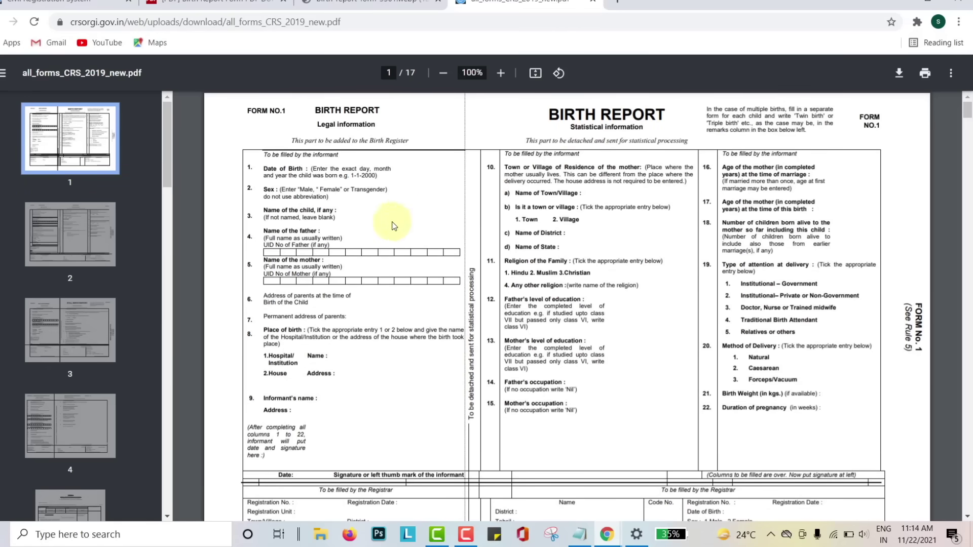
Scroll through the blank Form No.1 Birth Report in all_forms_CRS_2019_new.pdf
scroll(497, 212, down, 1)
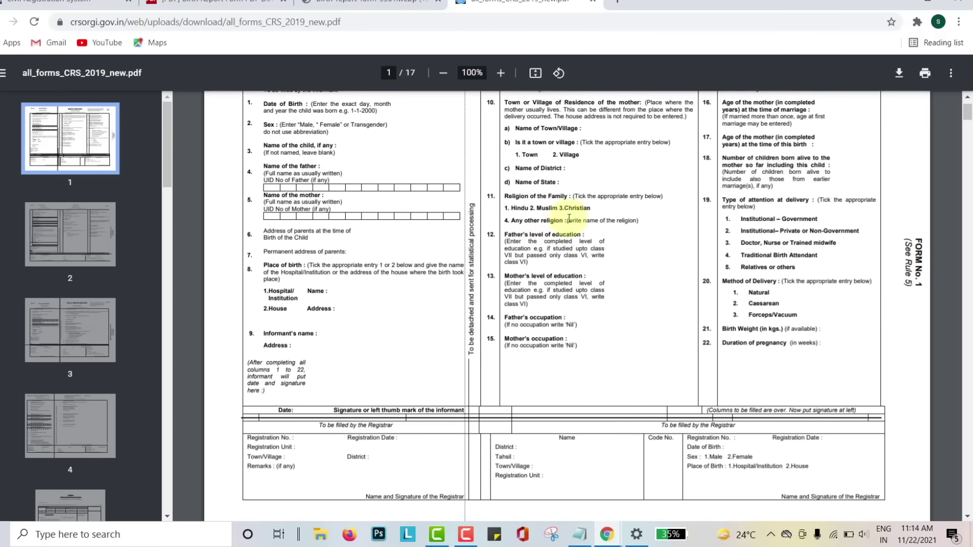
scroll(599, 281, down, 3)
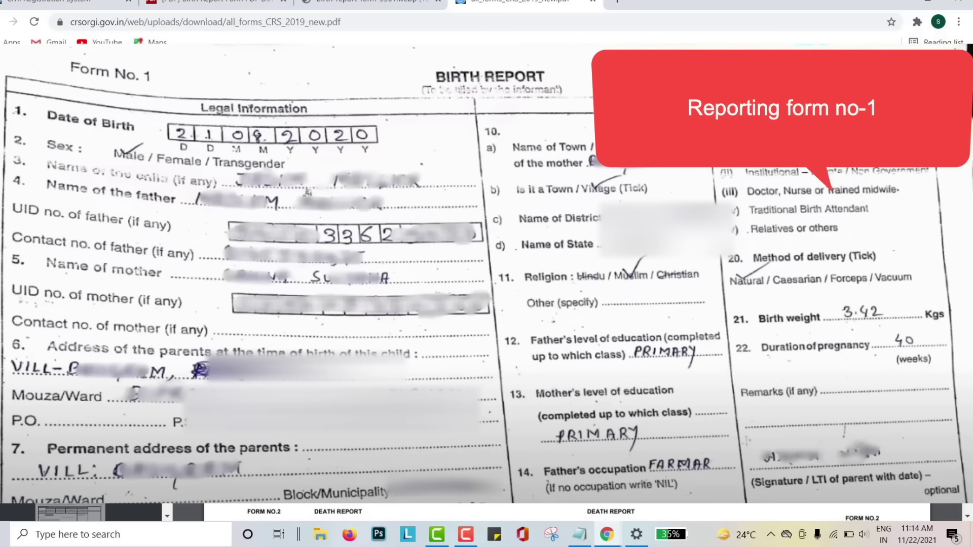
scroll(487, 512, down, 2)
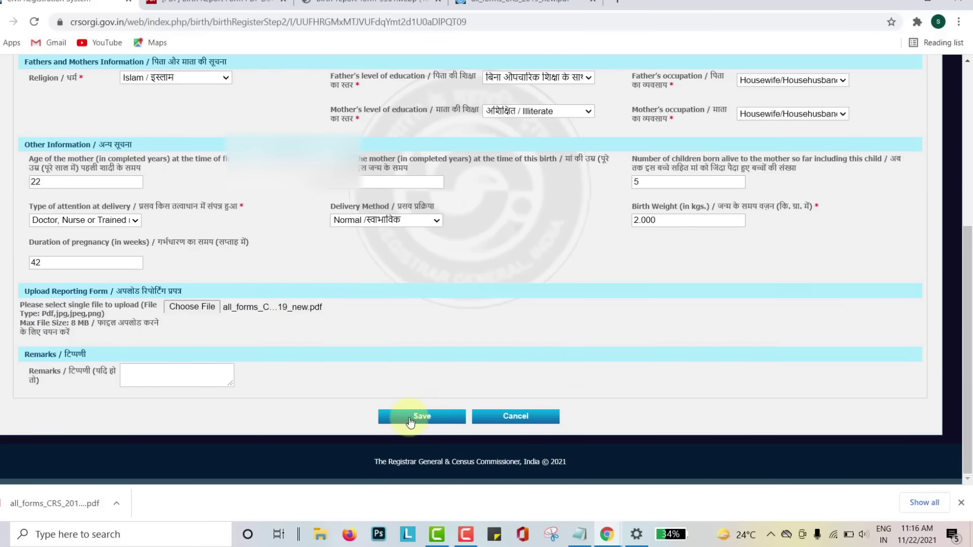
Save the registration, log back in with the captcha, and open Birth > Print Reporting
click(414, 416)
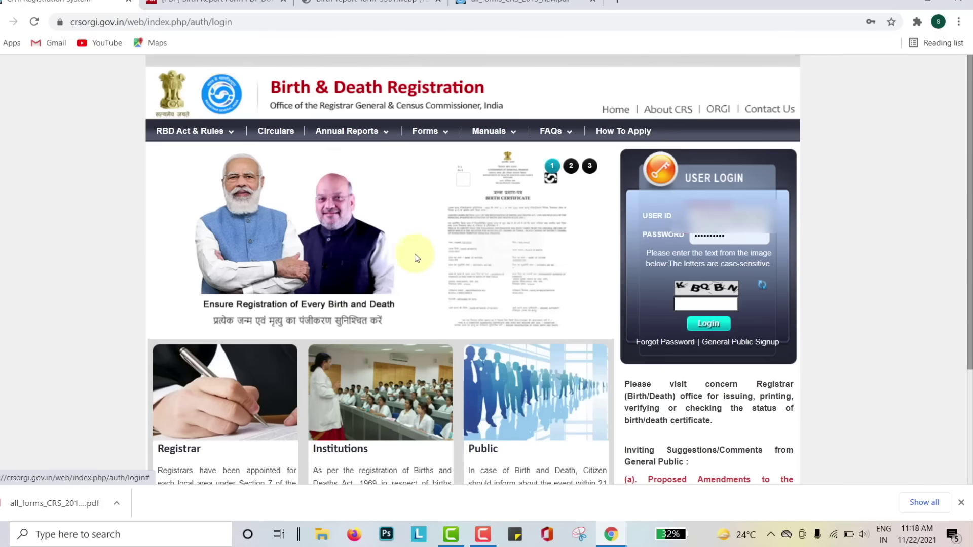
click(689, 305)
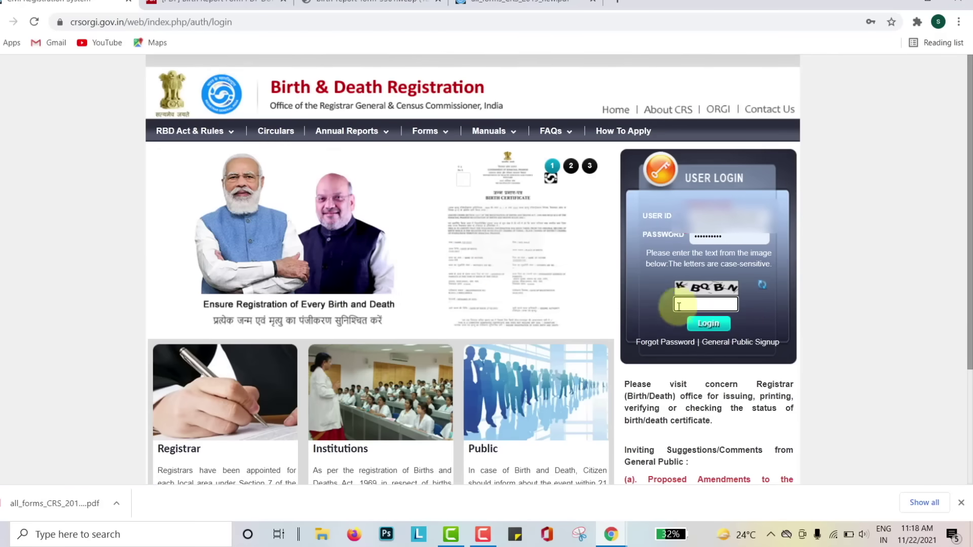
text(KB)
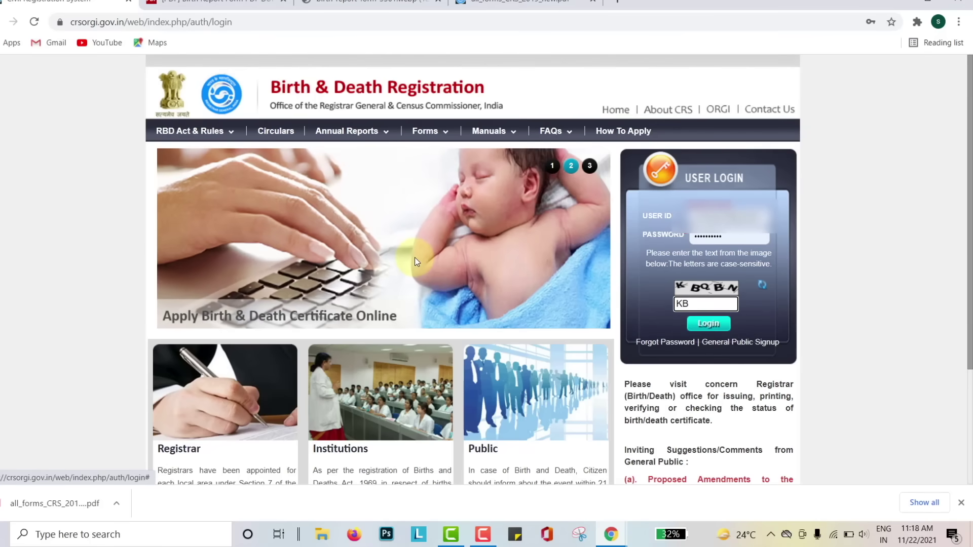
text(QBN)
click(709, 323)
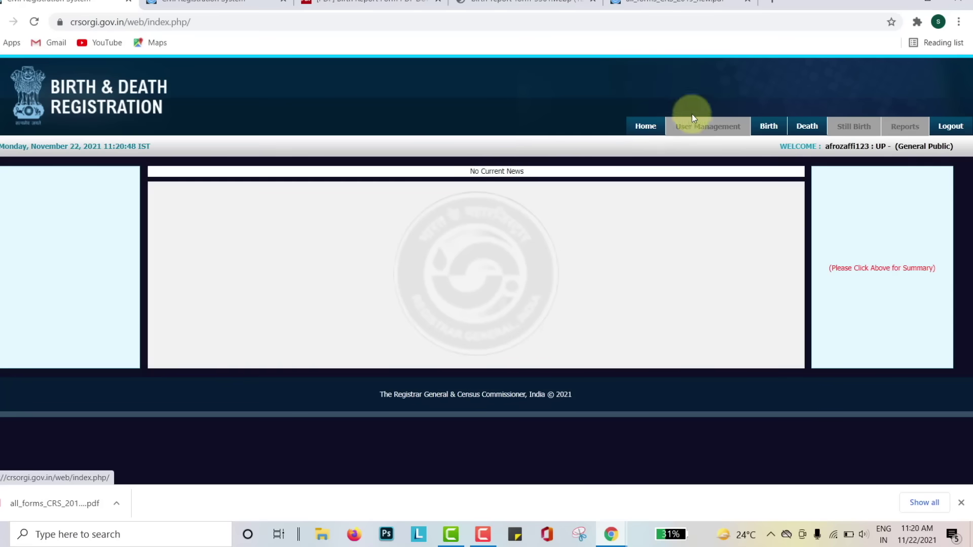
mouse_move(766, 125)
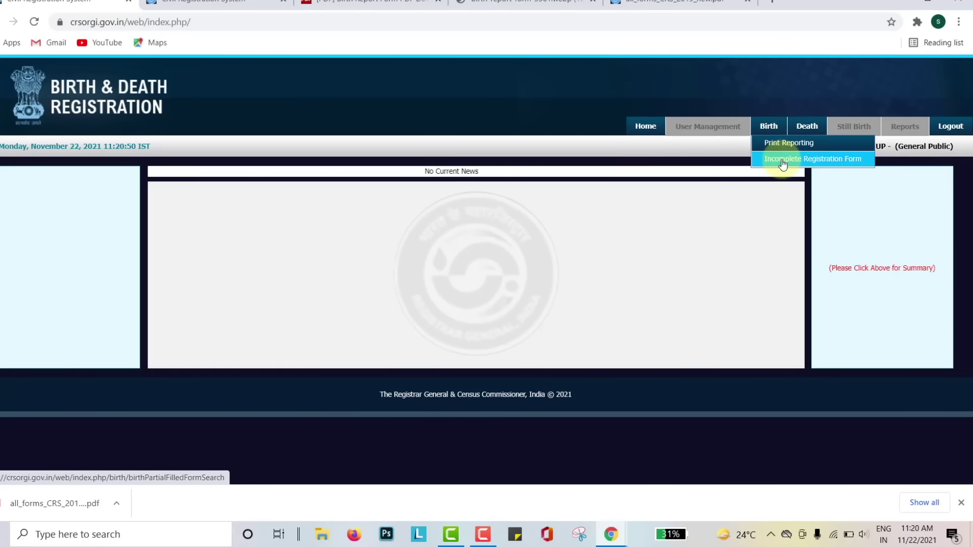
click(782, 145)
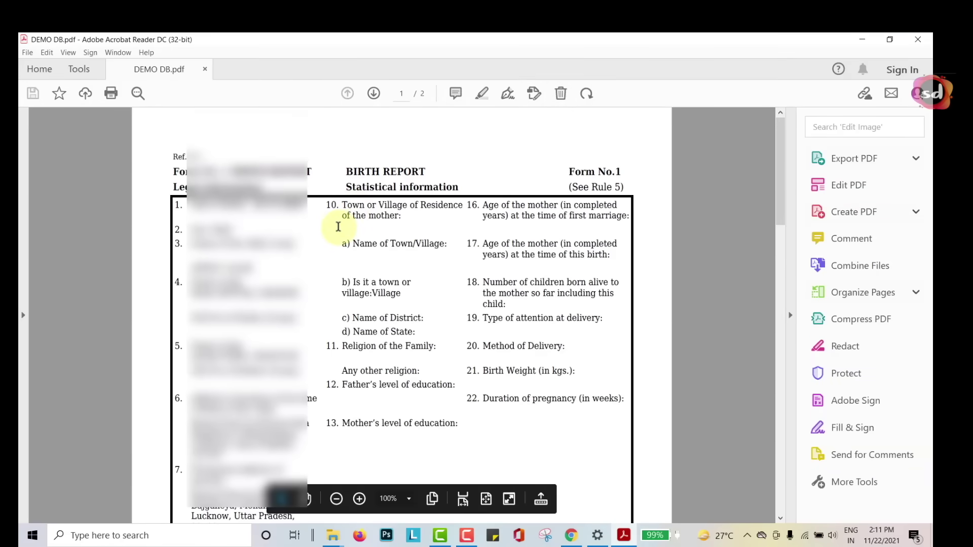
scroll(338, 227, down, 1)
scroll(338, 226, down, 8)
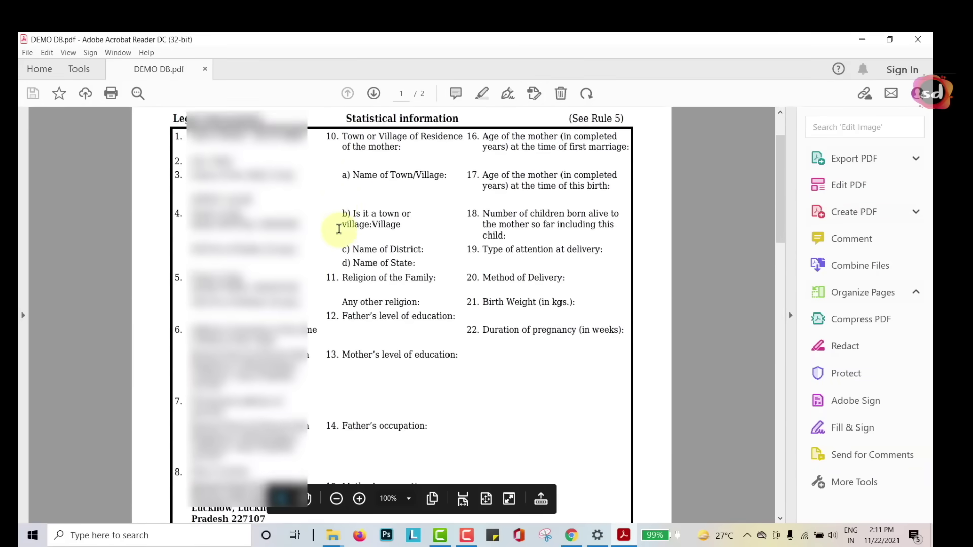
scroll(157, 262, down, 5)
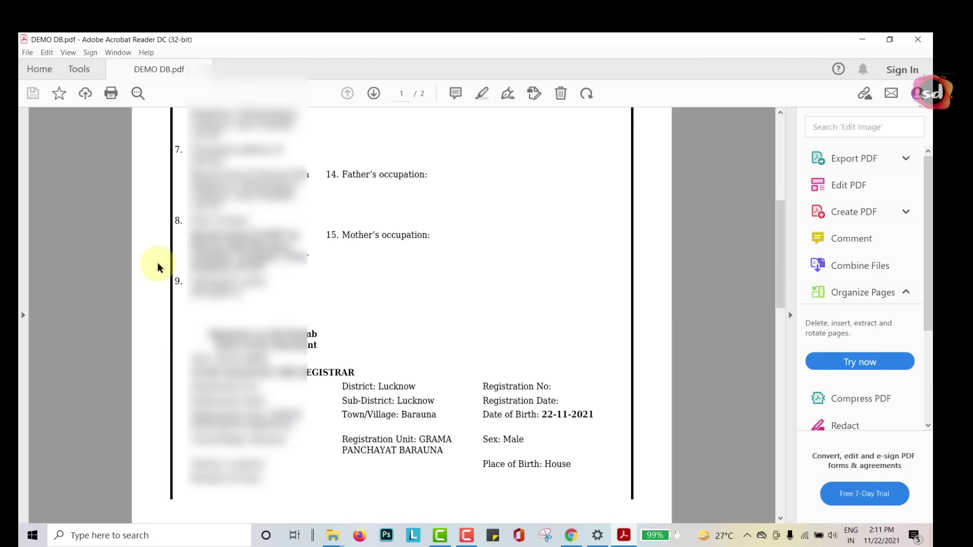
scroll(157, 262, down, 4)
scroll(157, 263, down, 5)
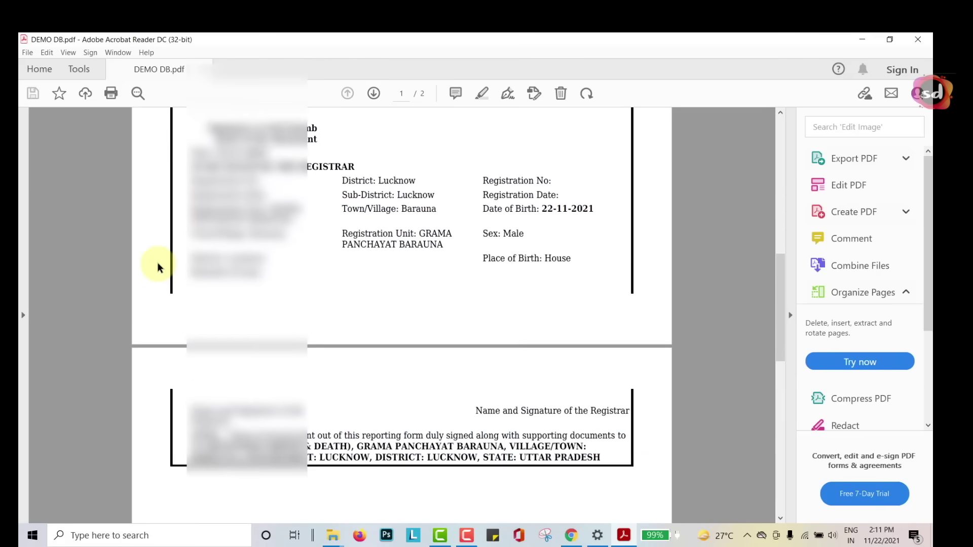
scroll(157, 262, down, 6)
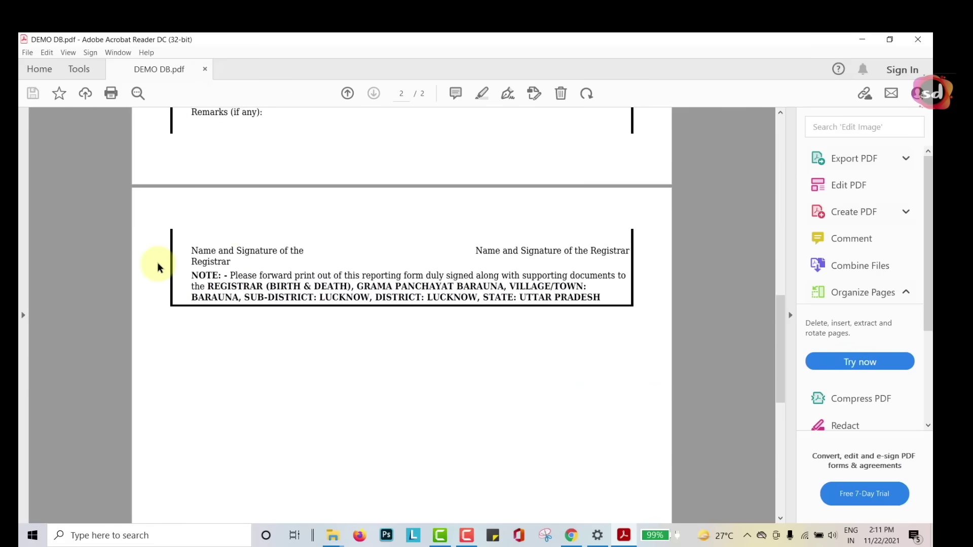